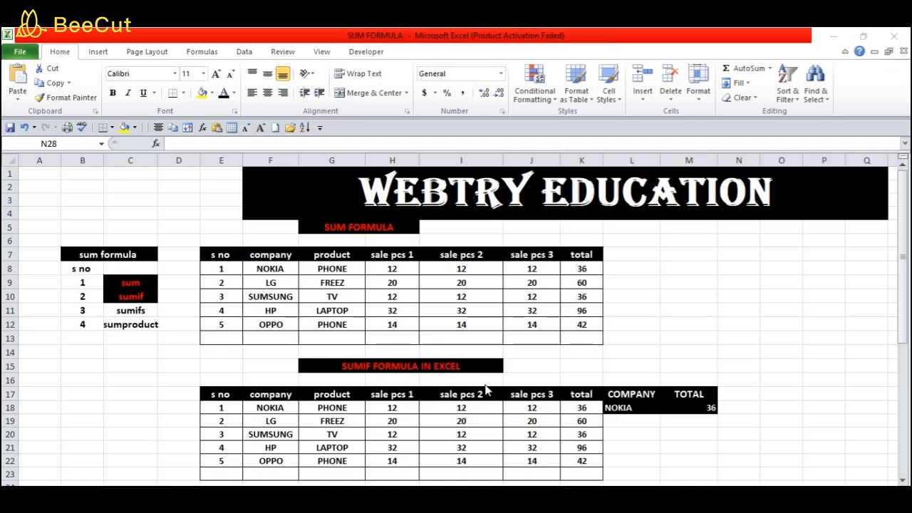
# Enter NOKIA as the company in L28 and PHONE as the product in M28 of the SUMIFS table.
pyautogui.click(903, 242)
pyautogui.moveTo(903, 246); pyautogui.dragTo(902, 360)
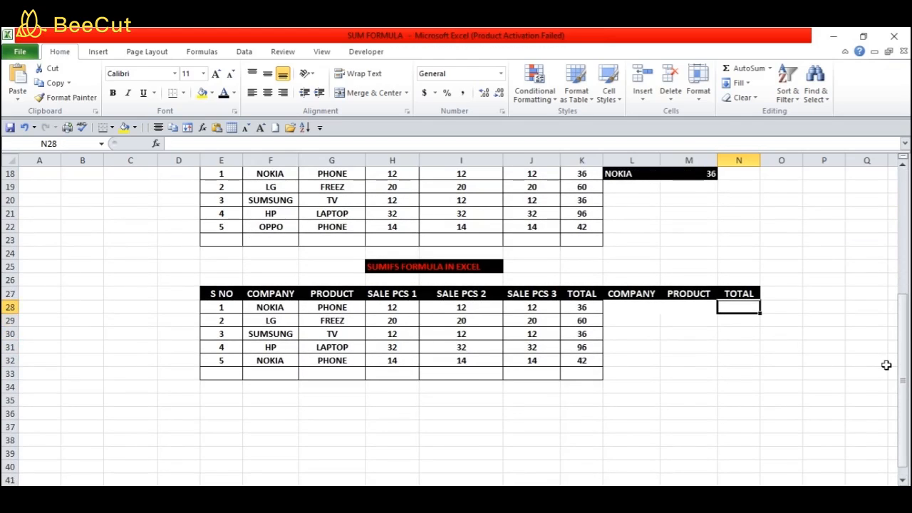
pyautogui.moveTo(903, 394); pyautogui.dragTo(903, 355)
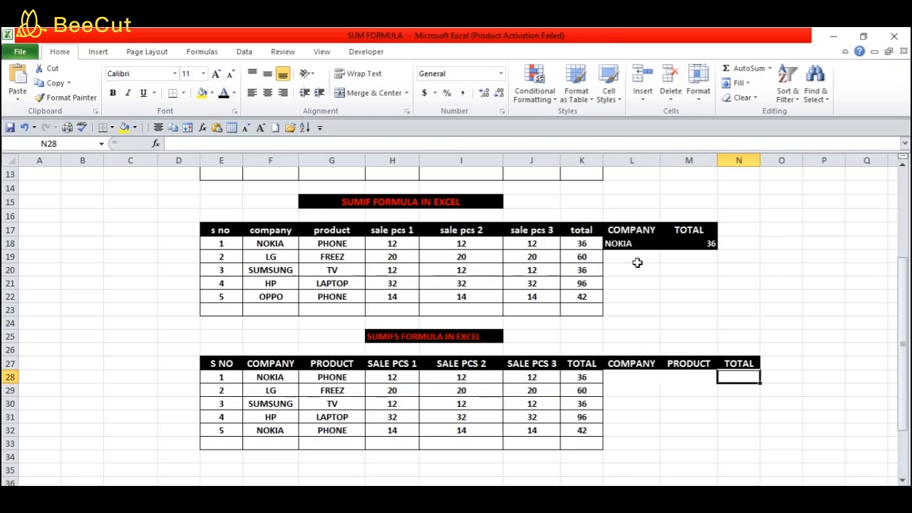
pyautogui.moveTo(907, 294); pyautogui.dragTo(907, 302)
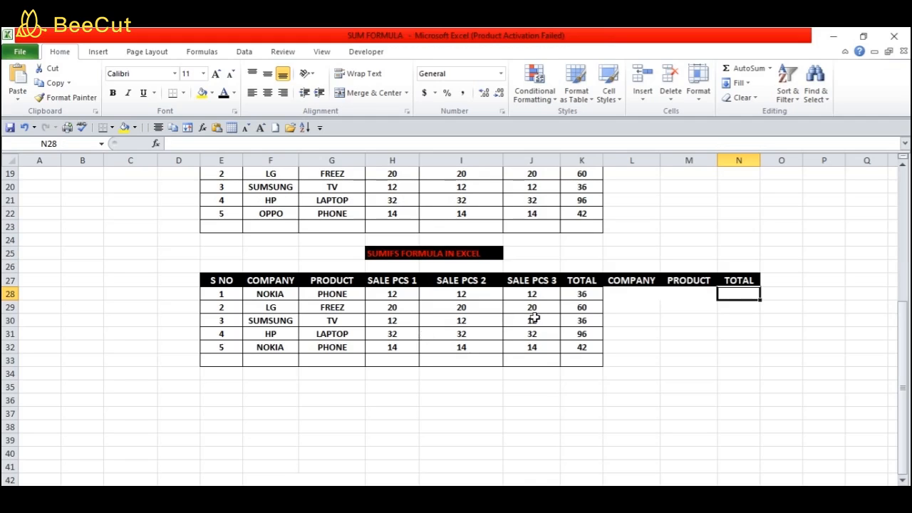
pyautogui.click(631, 293)
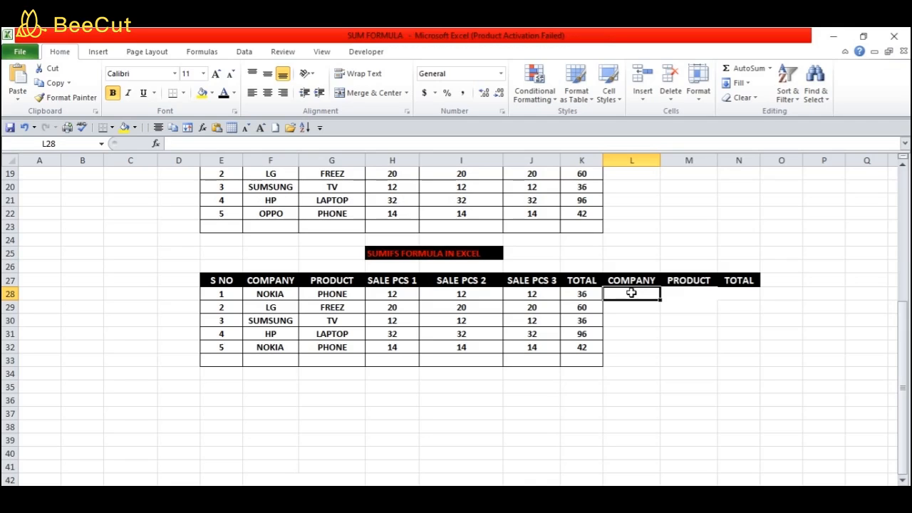
pyautogui.write('NOKIA')
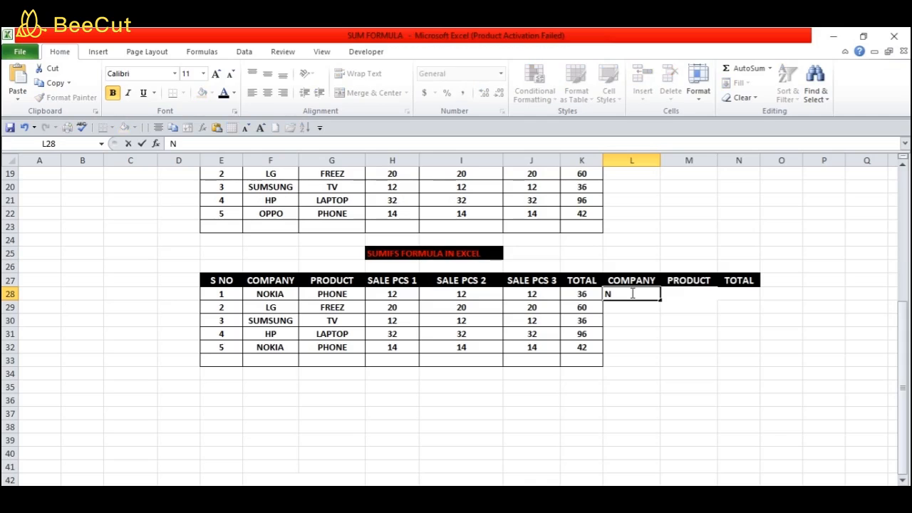
pyautogui.click(688, 295)
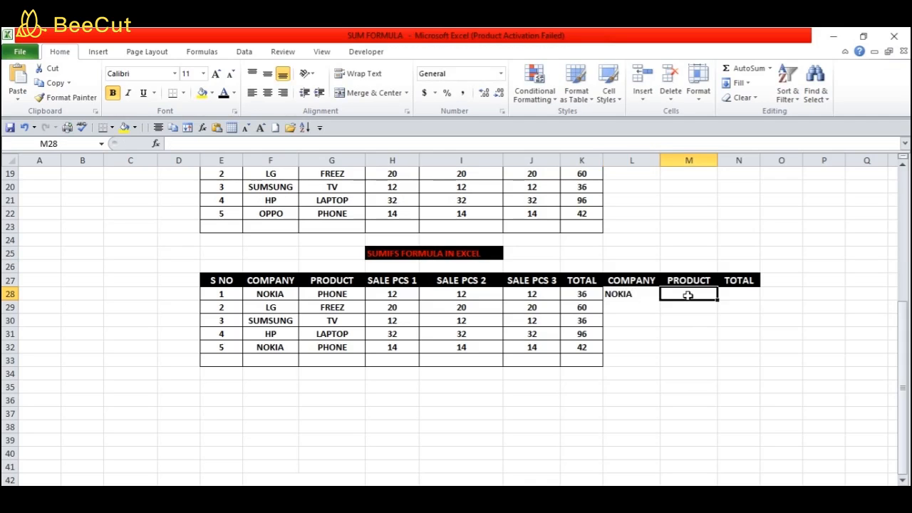
pyautogui.write('PHO')
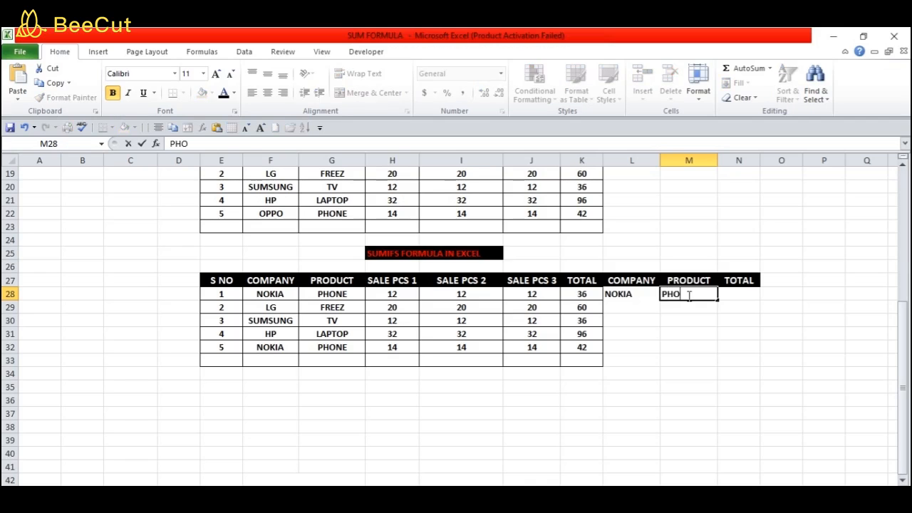
pyautogui.write('NE')
# Start a SUMIFS formula in the TOTAL cell N28 with K28:K32 as the sum range.
pyautogui.click(738, 294)
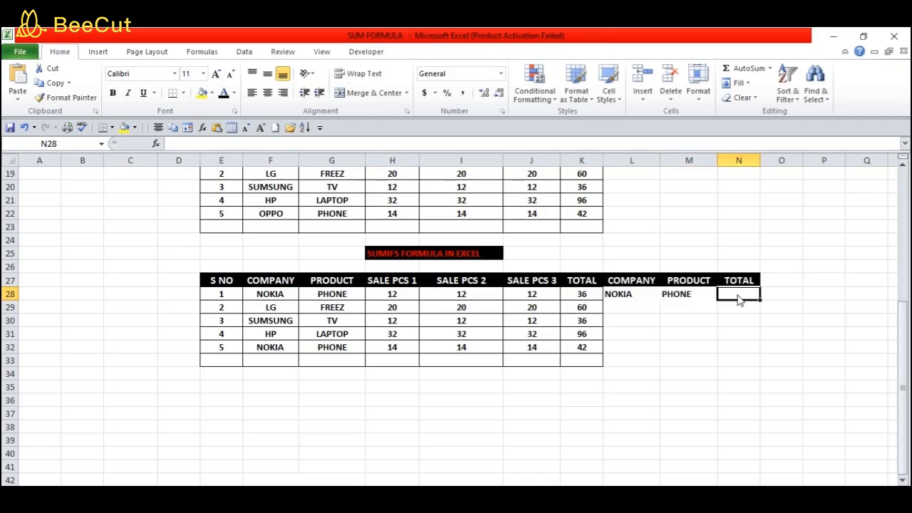
pyautogui.write('=SUMIFS')
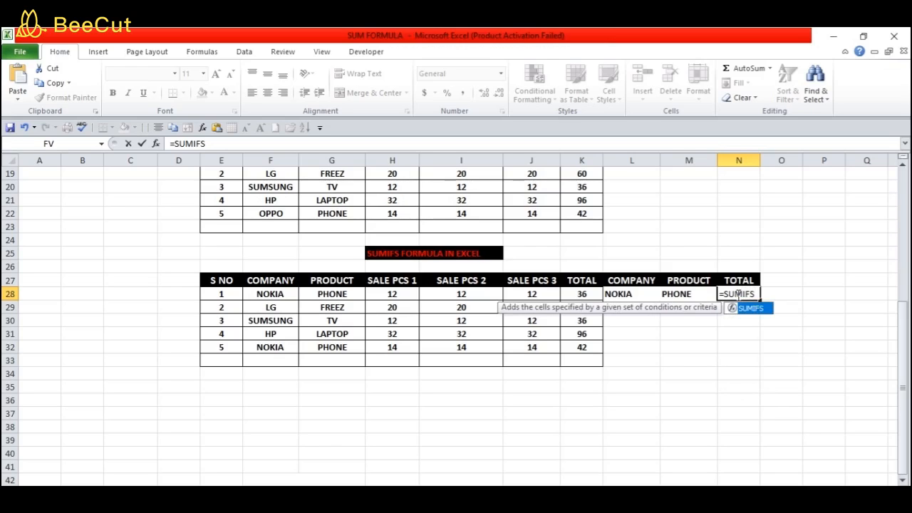
pyautogui.write('(')
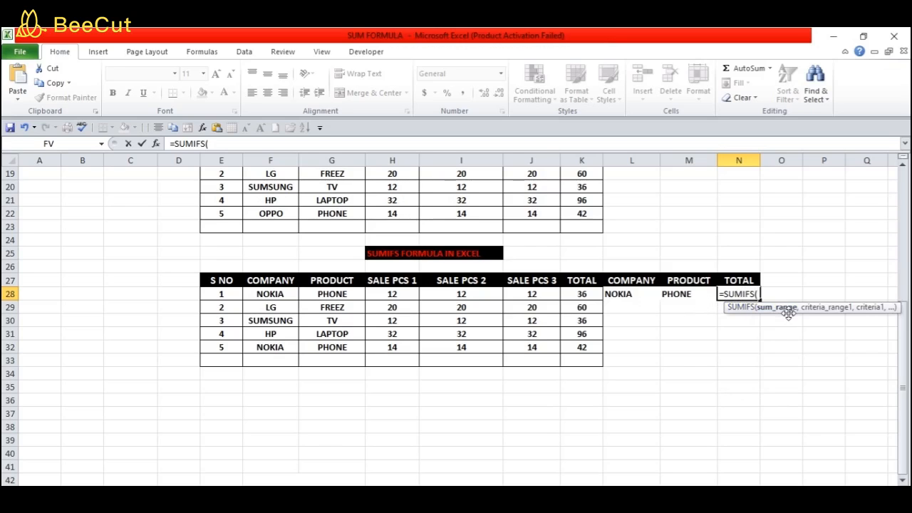
pyautogui.click(583, 294)
pyautogui.moveTo(583, 293); pyautogui.dragTo(583, 342)
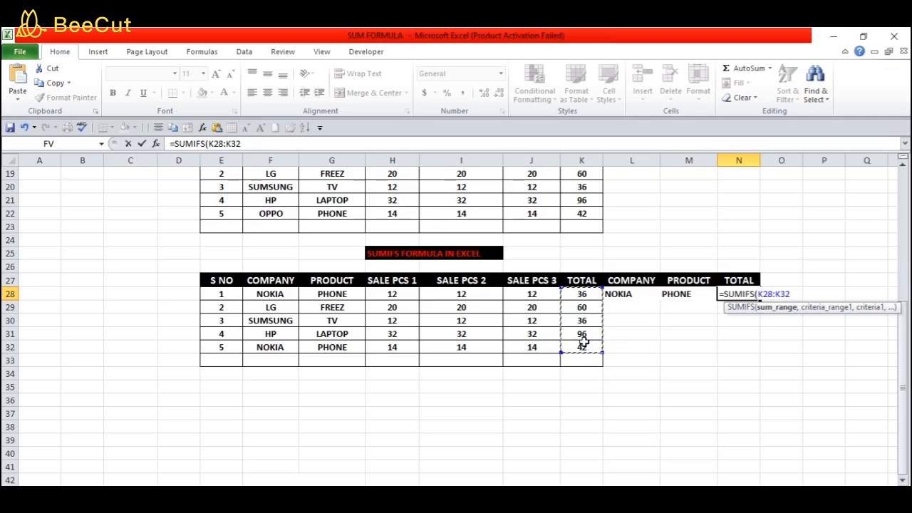
pyautogui.write(',')
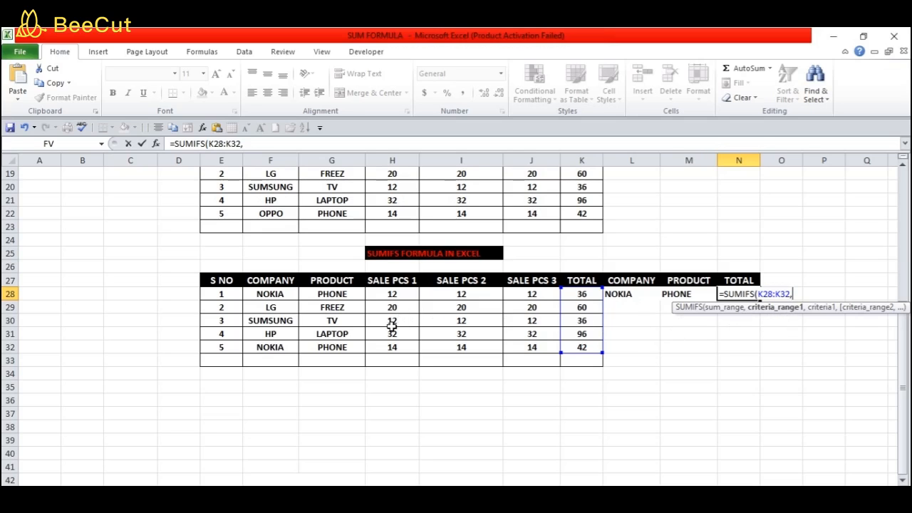
# Add the company range F28:F32 with F28 as the first criteria pair of the SUMIFS formula.
pyautogui.moveTo(270, 294); pyautogui.dragTo(274, 345)
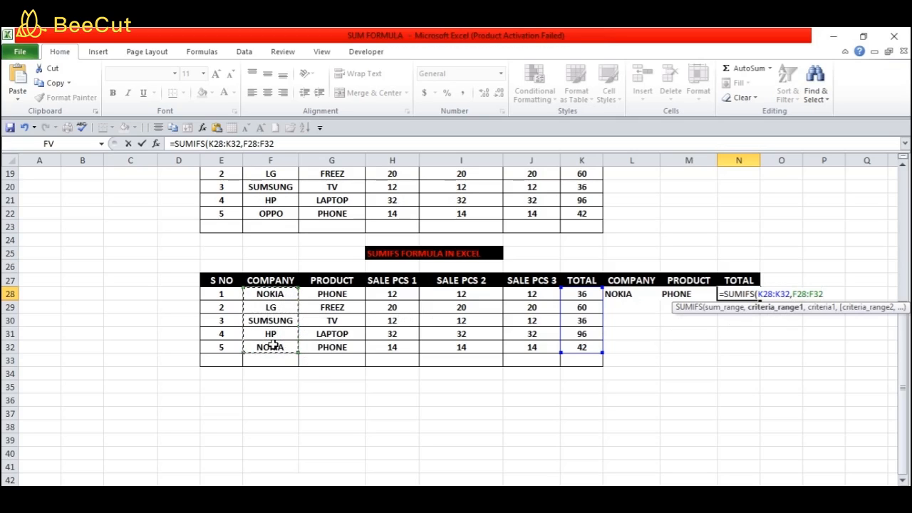
pyautogui.write(',')
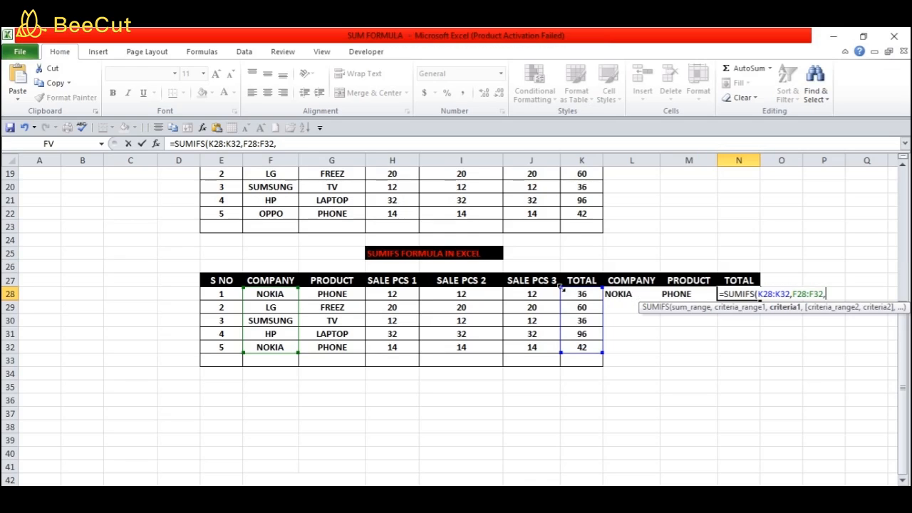
pyautogui.click(276, 298)
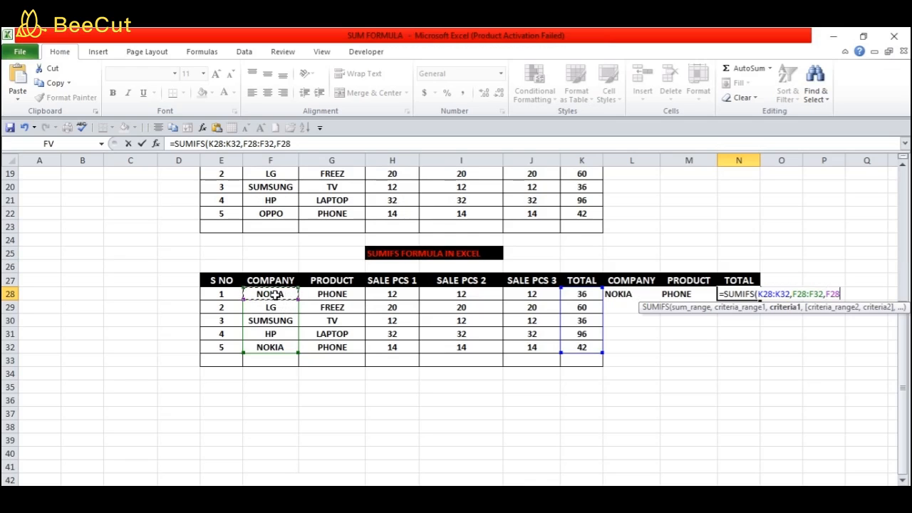
pyautogui.write(',')
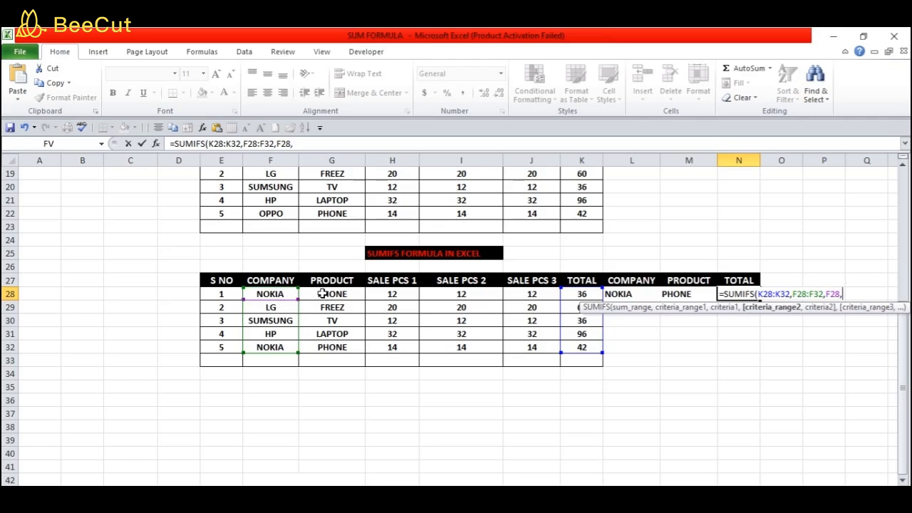
# Add the product range G28:G32 with G28 as the second criteria pair and complete the SUMIFS formula.
pyautogui.moveTo(323, 294); pyautogui.dragTo(329, 346)
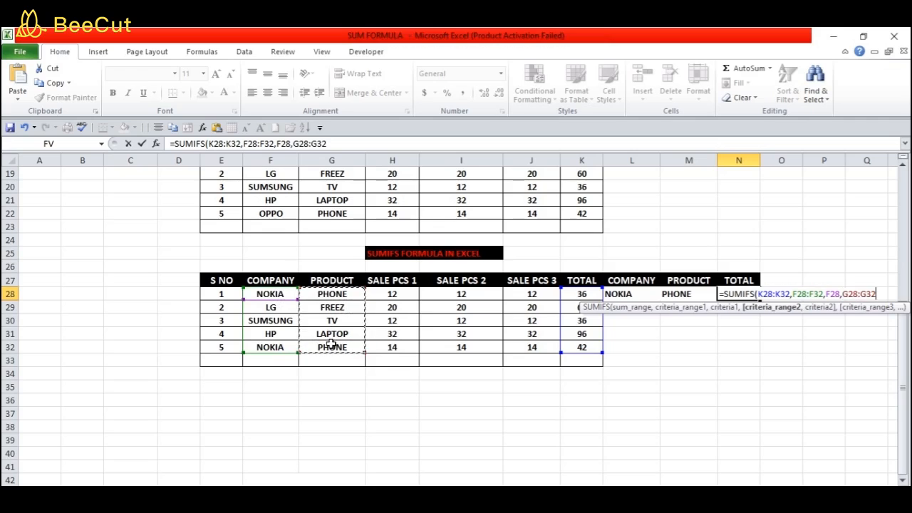
pyautogui.write(',')
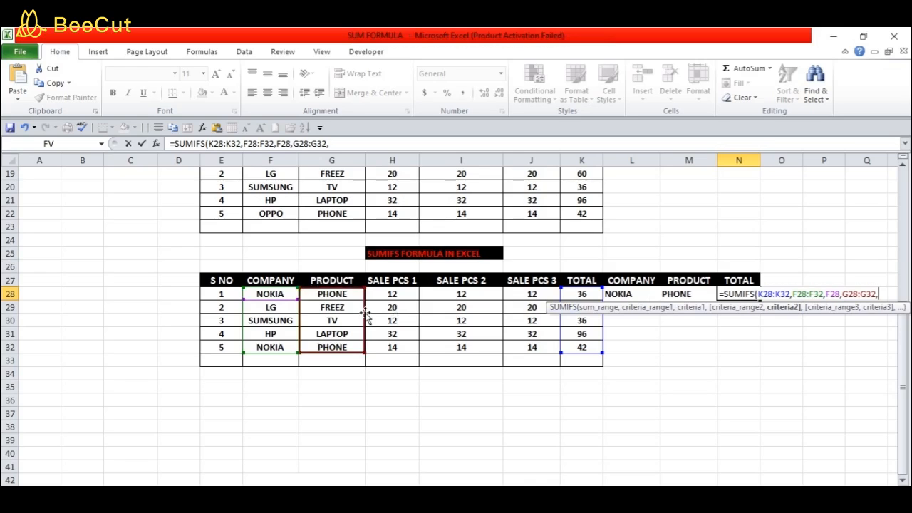
pyautogui.click(345, 296)
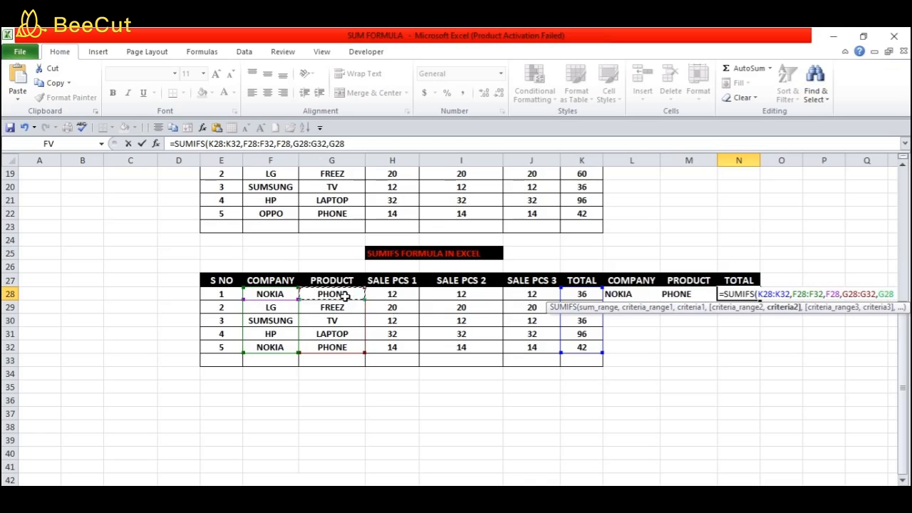
pyautogui.write(')')
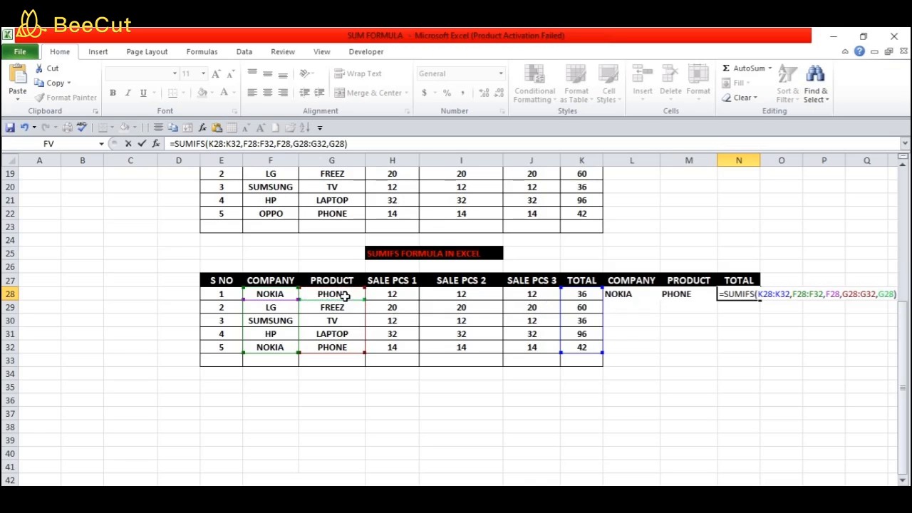
pyautogui.press('Return')
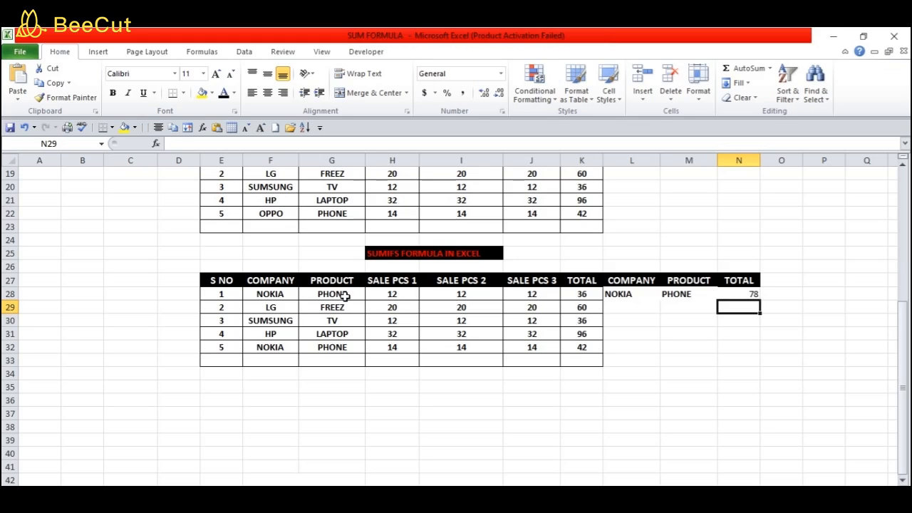
# Fill the result row L28:N28 with yellow.
pyautogui.moveTo(611, 293); pyautogui.dragTo(726, 293)
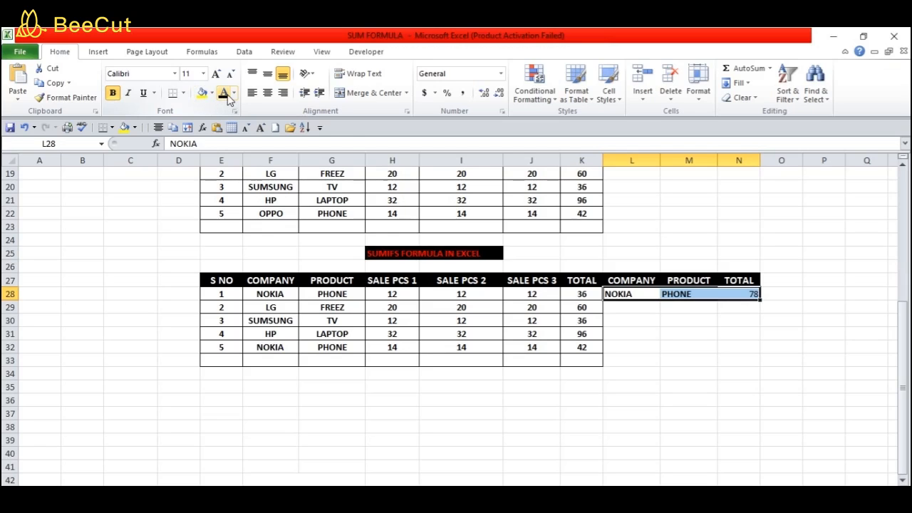
pyautogui.click(203, 96)
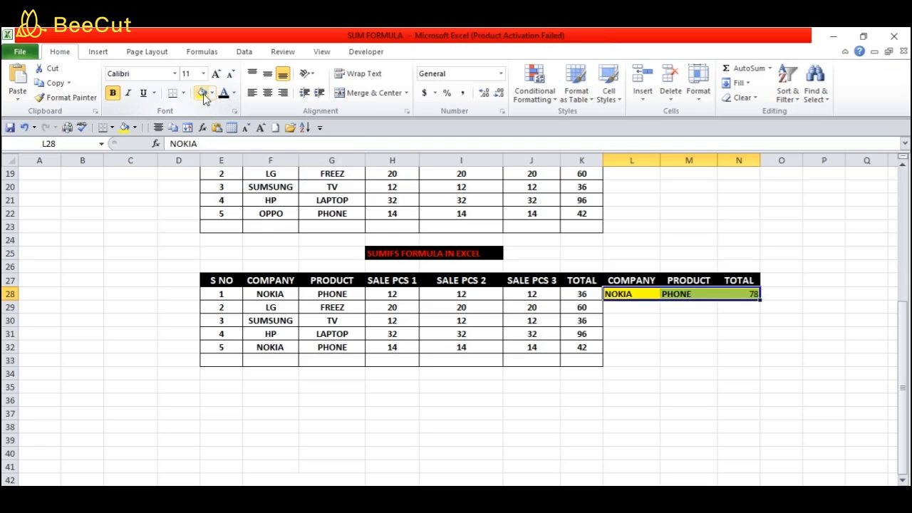
pyautogui.click(684, 333)
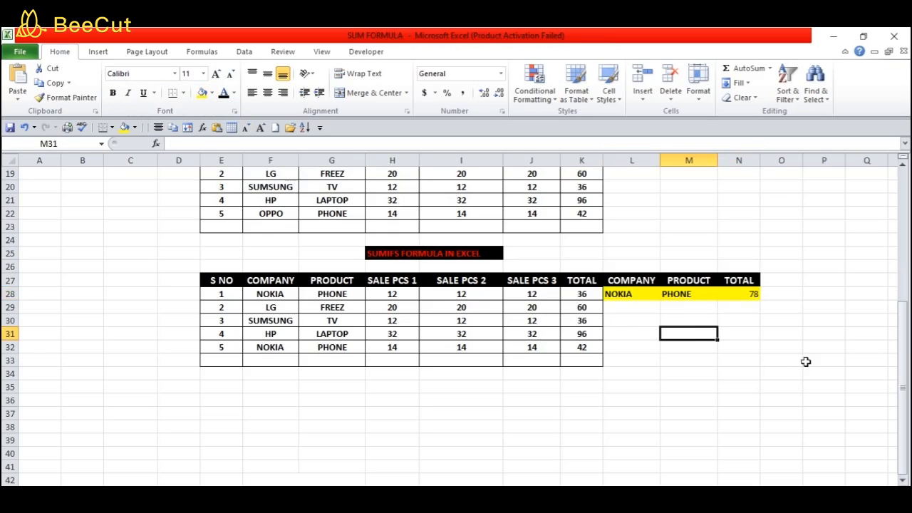
# Merge and center the cells G36:I36 below the SUMIFS table.
pyautogui.press('Down')
pyautogui.press('Down')
pyautogui.press('Down')
pyautogui.press('Down')
pyautogui.press('Down')
pyautogui.press('Down')
pyautogui.press('Down')
pyautogui.press('Down')
pyautogui.press('Down')
pyautogui.press('Down')
pyautogui.press('Down')
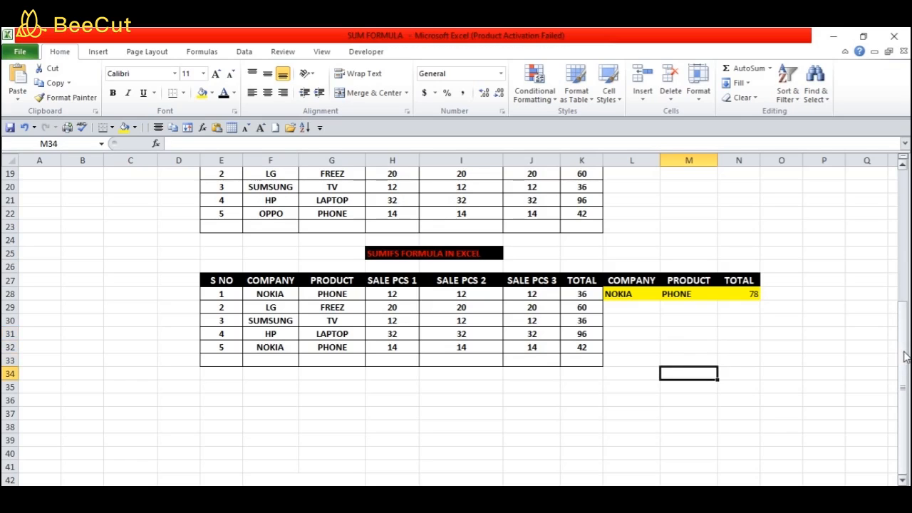
pyautogui.press('Down')
pyautogui.press('Down')
pyautogui.press('Down')
pyautogui.press('Down')
pyautogui.press('Down')
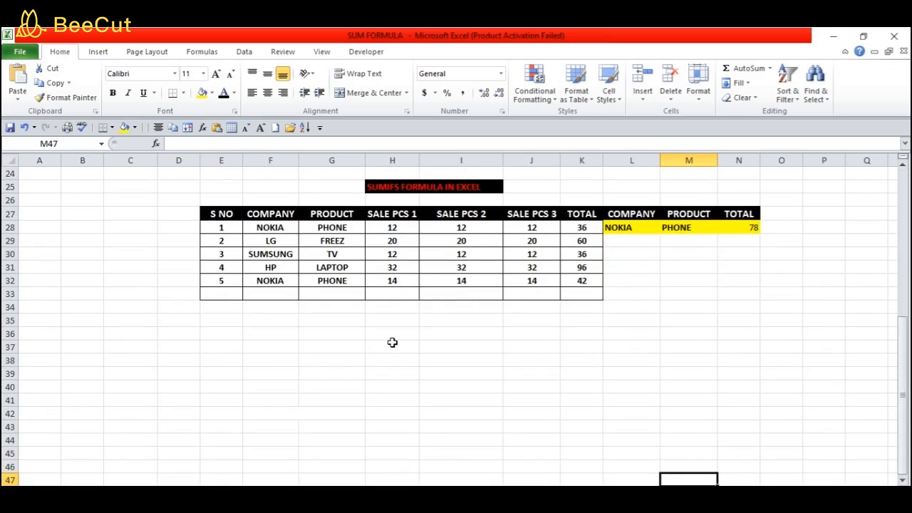
pyautogui.moveTo(342, 333); pyautogui.dragTo(463, 331)
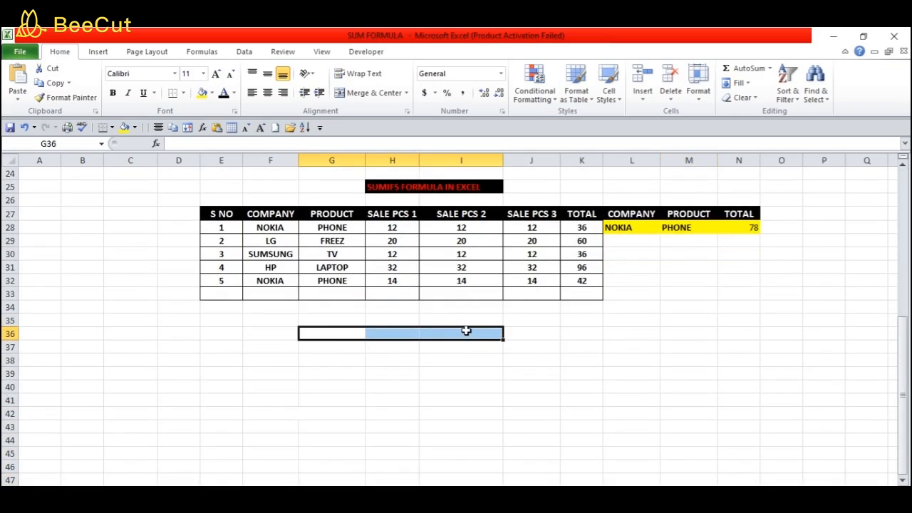
pyautogui.click(374, 98)
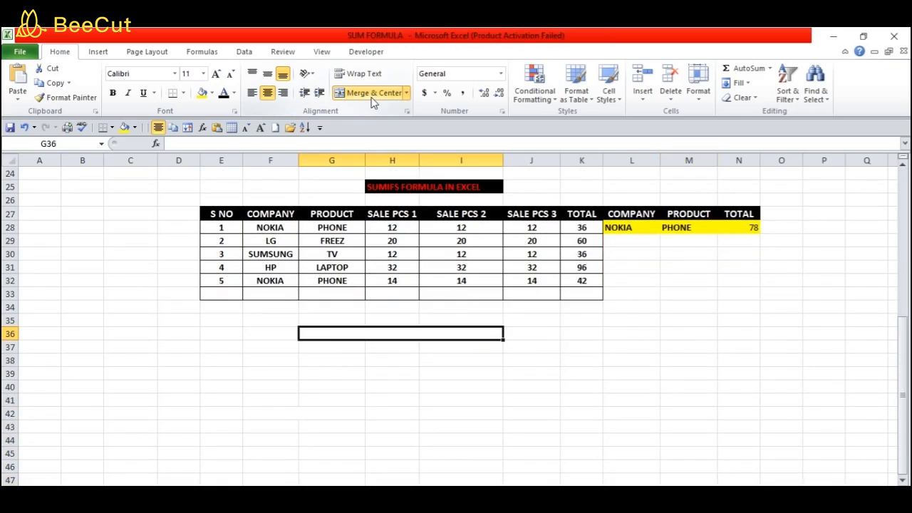
# Enter the heading SUMPRODUCT FORMULA IN EXCEL in the merged cell G36.
pyautogui.doubleClick(383, 332)
pyautogui.write('SUM')
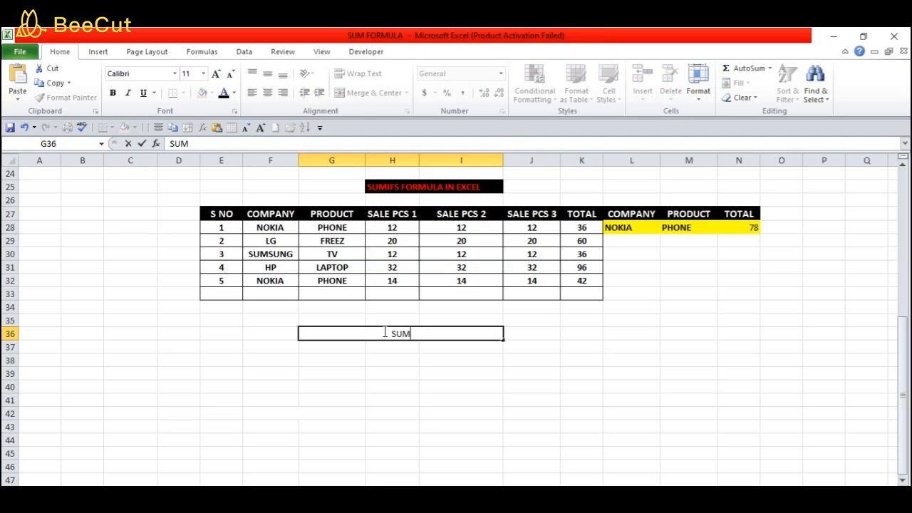
pyautogui.write('PRODC')
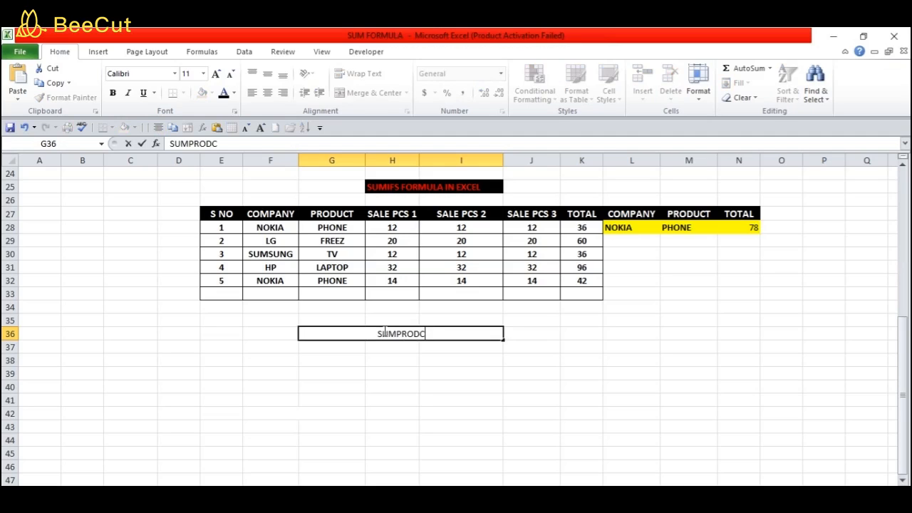
pyautogui.write('T')
pyautogui.press('BackSpace')
pyautogui.press('BackSpace')
pyautogui.write('UCT')
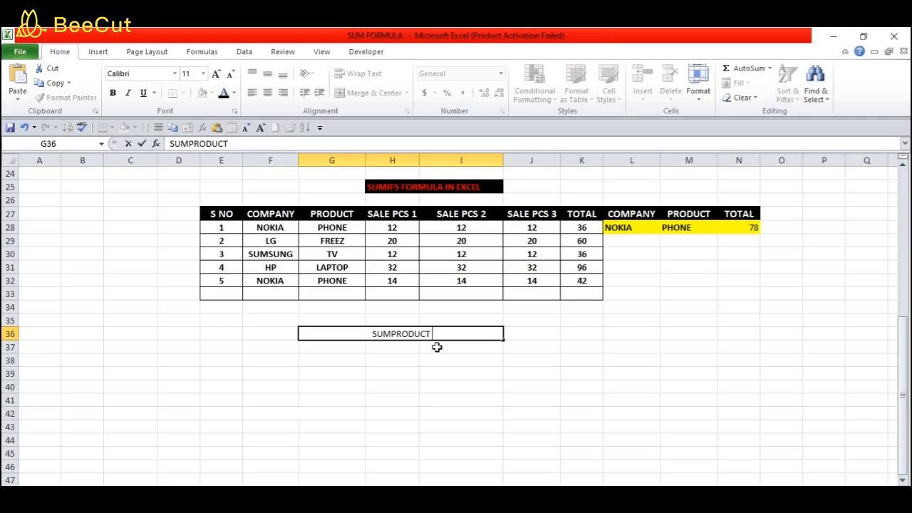
pyautogui.write(' FORMU')
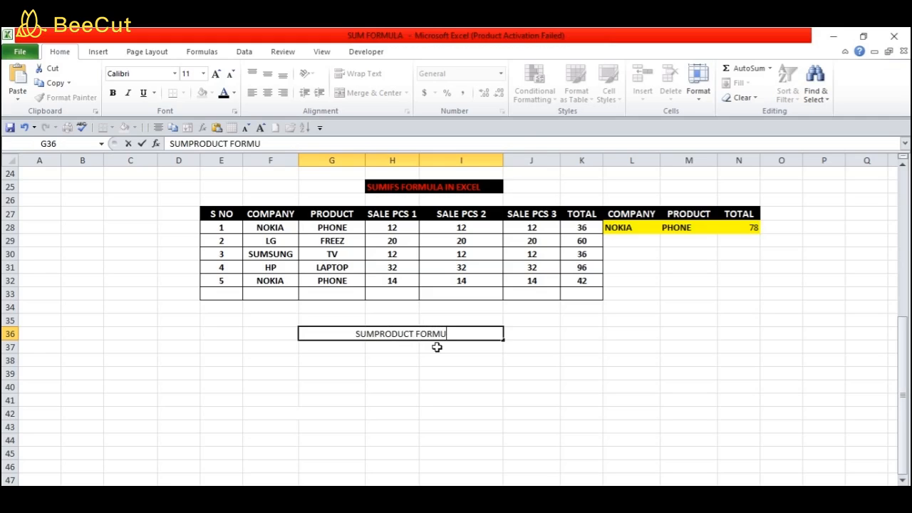
pyautogui.write('LA IN EX')
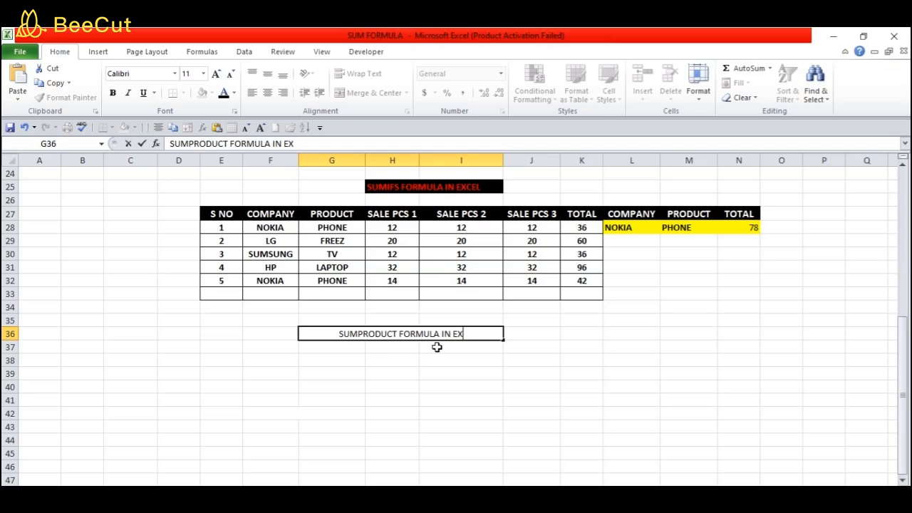
pyautogui.write('CEL')
pyautogui.click(431, 361)
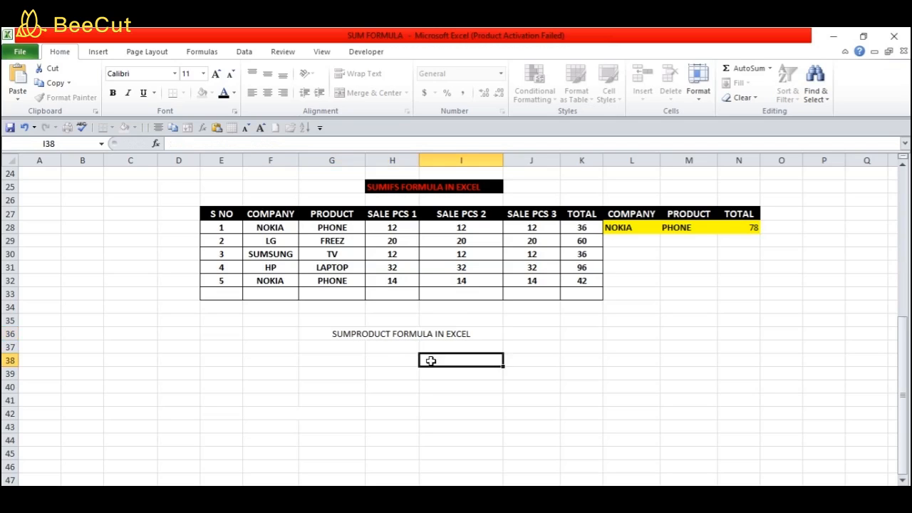
# Format the SUMPRODUCT heading in G36 as bold white text on a black fill at font size 12.
pyautogui.click(420, 331)
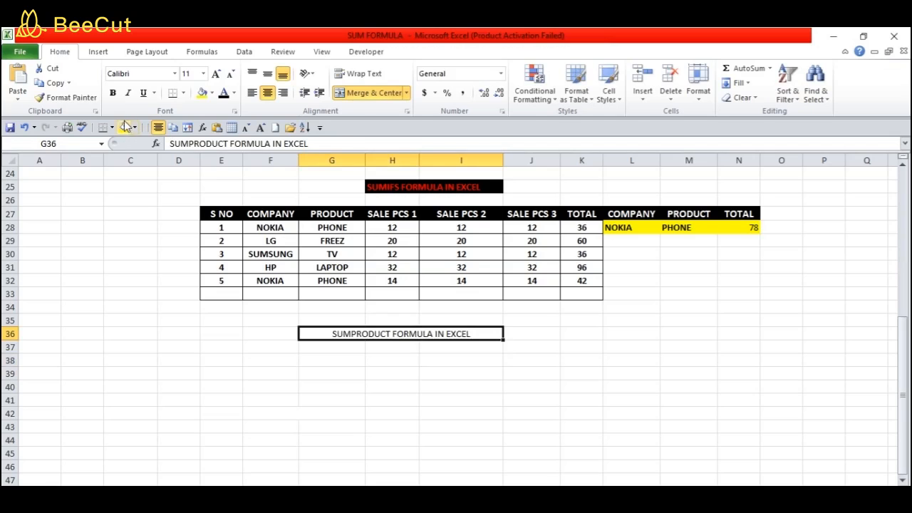
pyautogui.click(112, 93)
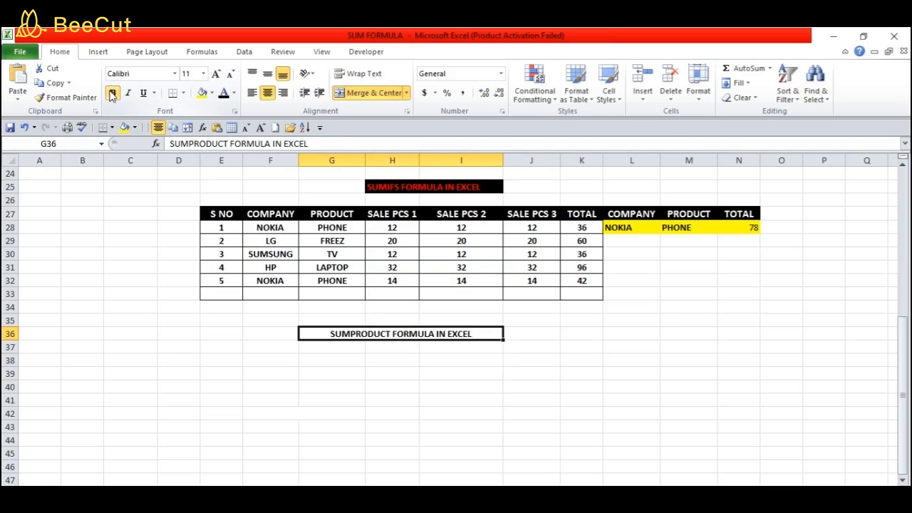
pyautogui.click(212, 93)
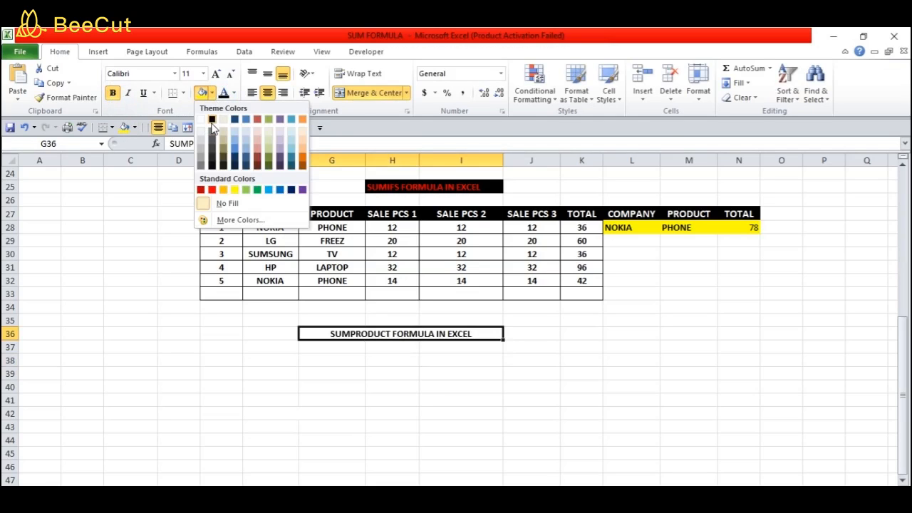
pyautogui.click(211, 119)
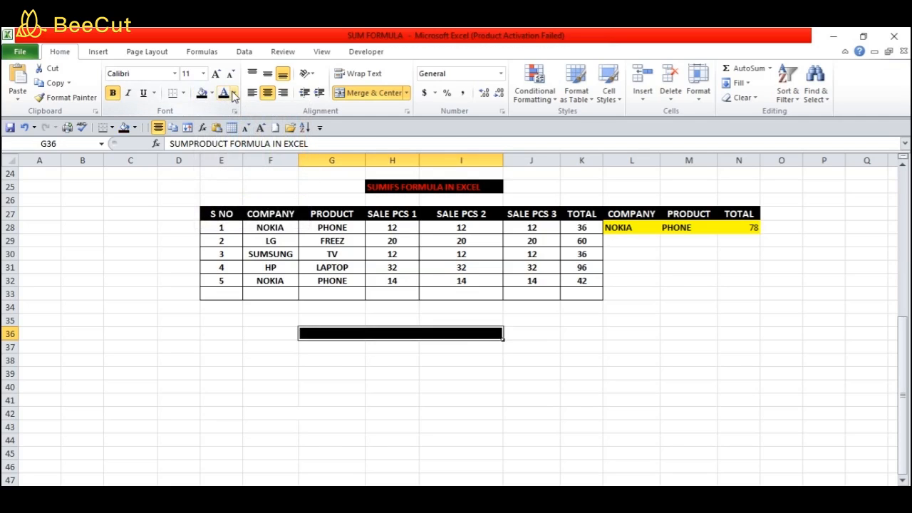
pyautogui.click(233, 94)
pyautogui.click(224, 135)
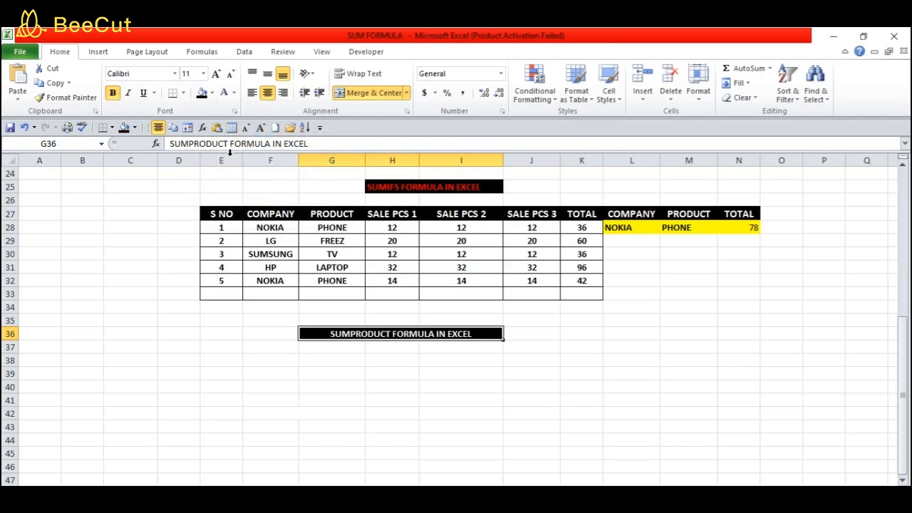
pyautogui.click(216, 74)
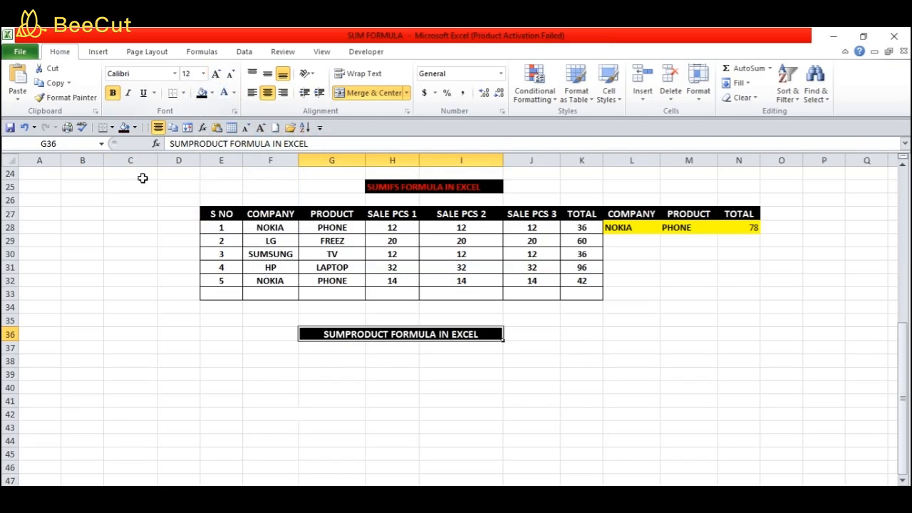
# Enter the column headers S NO, COMPANY and PRODUCT in cells E37:G37 below the SUMPRODUCT heading.
pyautogui.click(224, 346)
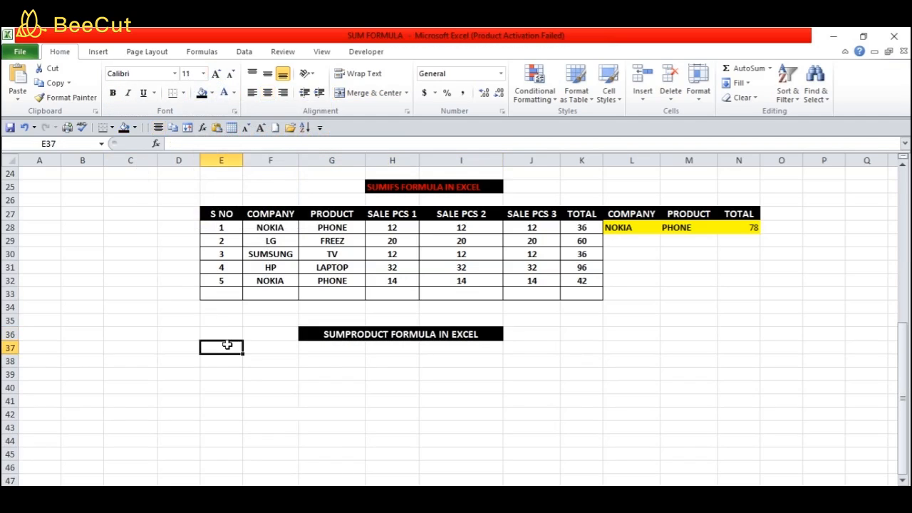
pyautogui.write('S NO')
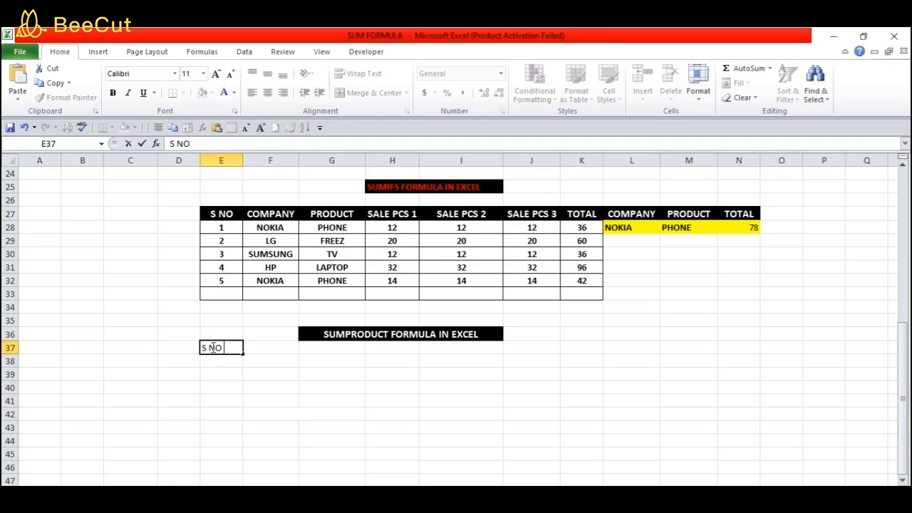
pyautogui.press('Tab')
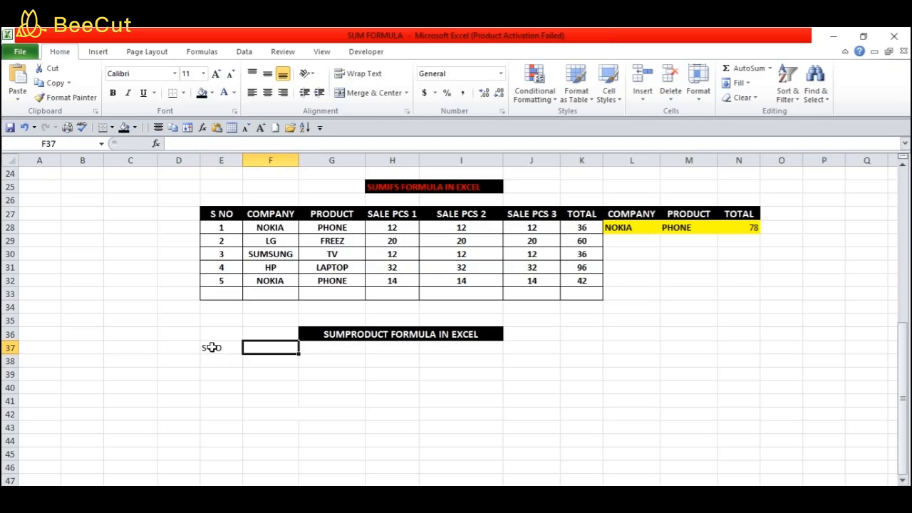
pyautogui.write('COMPANY')
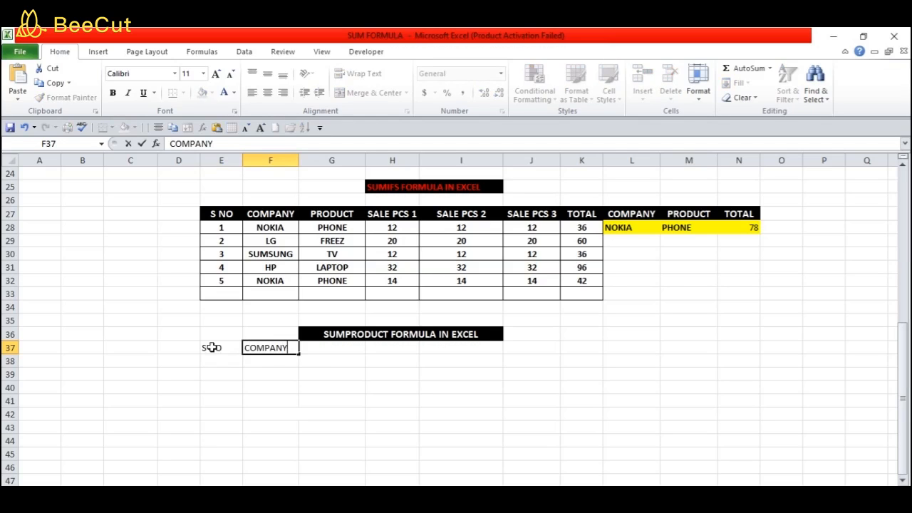
pyautogui.press('Tab')
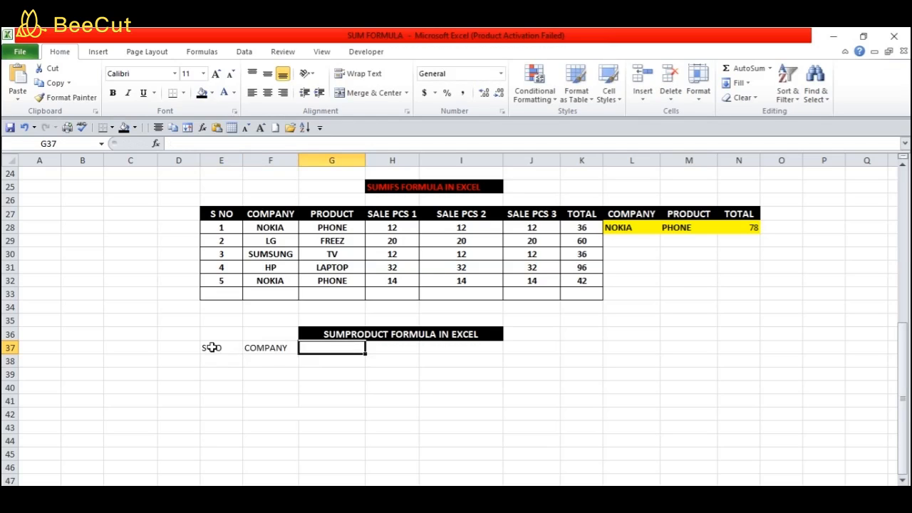
pyautogui.write('PR')
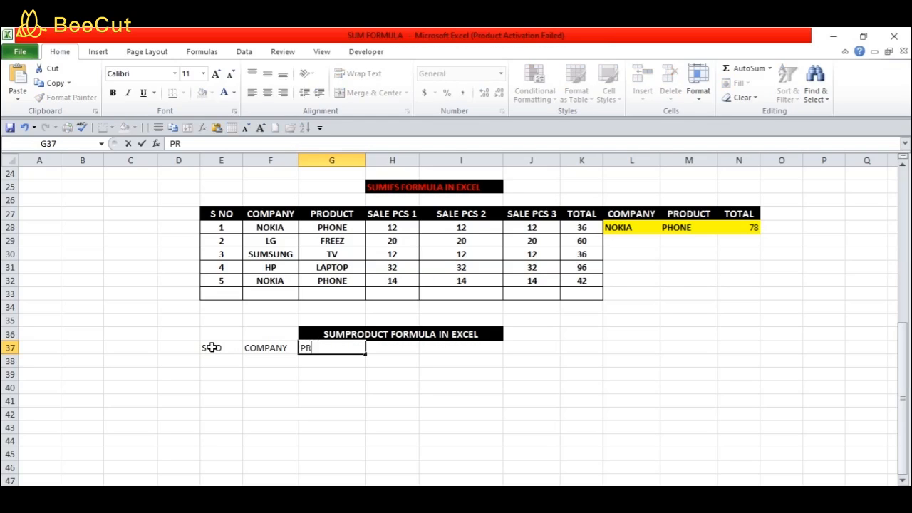
pyautogui.write('ODUCT')
pyautogui.press('Tab')
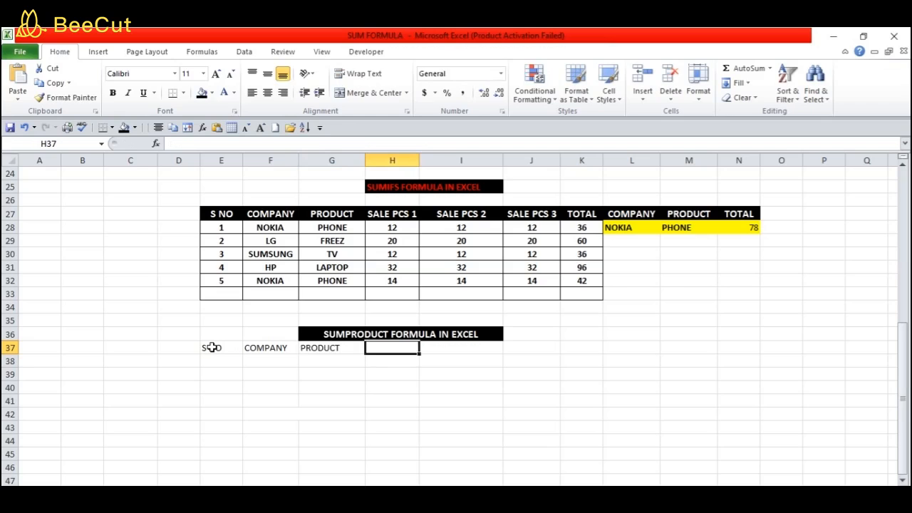
# Continue the header row with QTY, PRICE and TOTAL in cells H37:J37.
pyautogui.write('QTY')
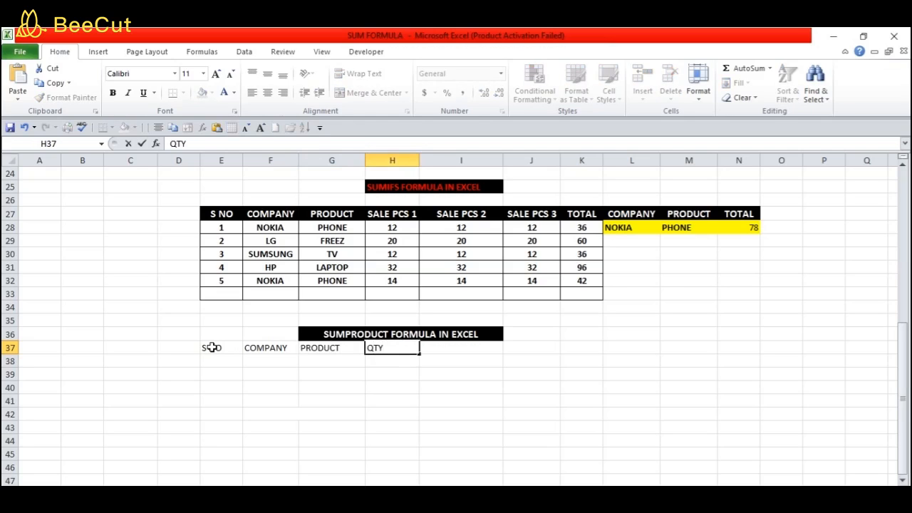
pyautogui.press('Tab')
pyautogui.write('P')
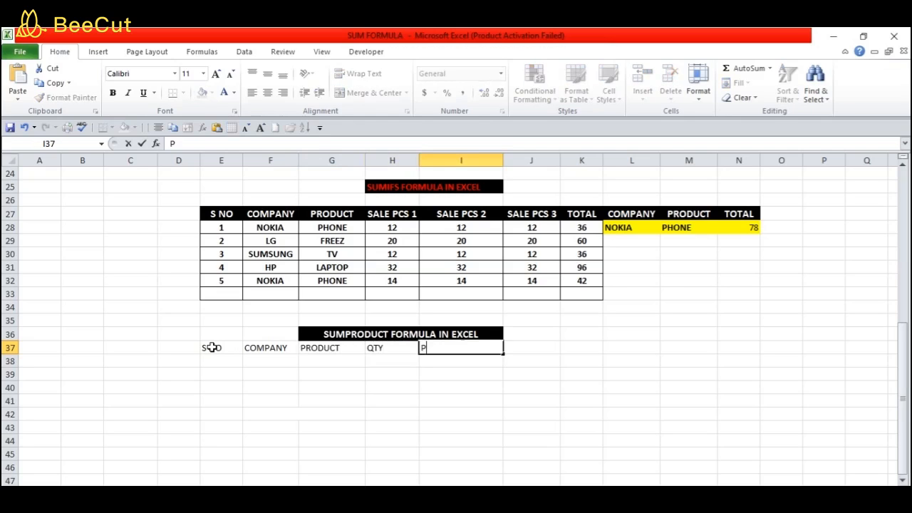
pyautogui.write('RICE')
pyautogui.press('Tab')
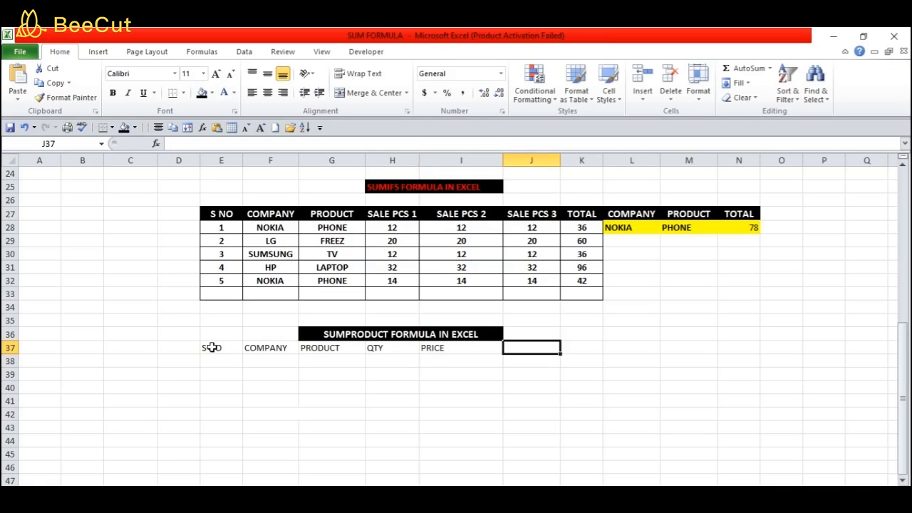
pyautogui.write('TOTAL')
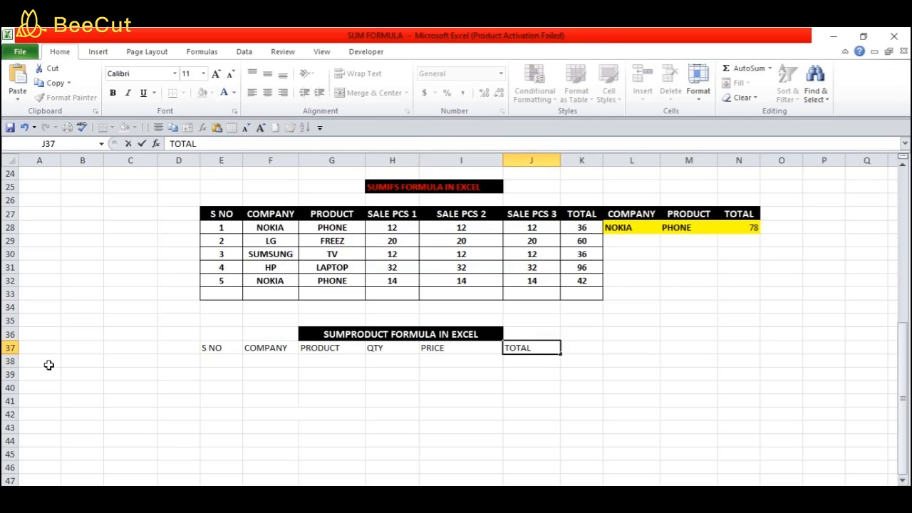
# Format the header row E37:K37 with a black fill and centered, bold white text at font size 12.
pyautogui.moveTo(205, 350); pyautogui.dragTo(570, 350)
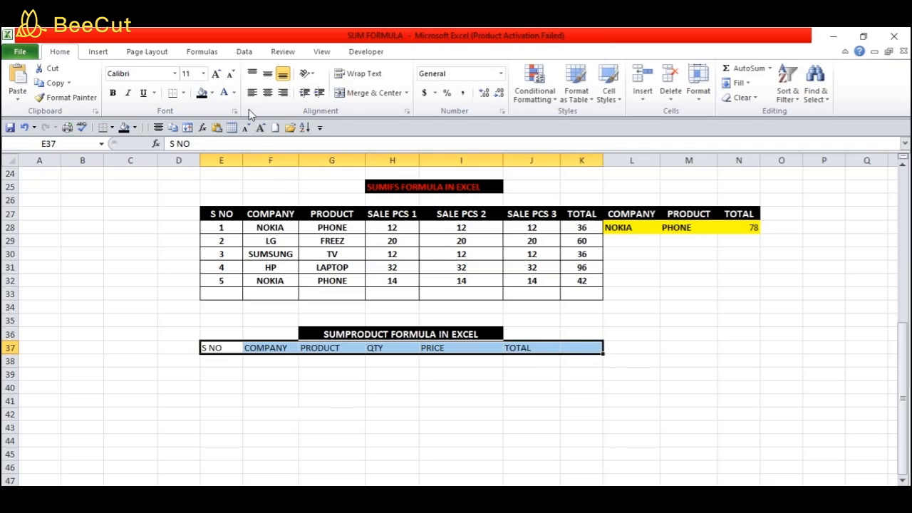
pyautogui.click(201, 93)
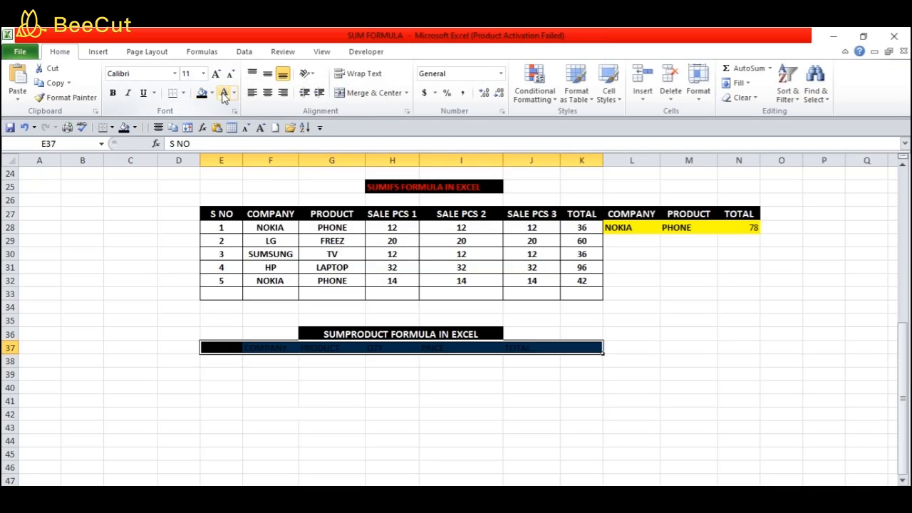
pyautogui.click(222, 93)
pyautogui.click(111, 94)
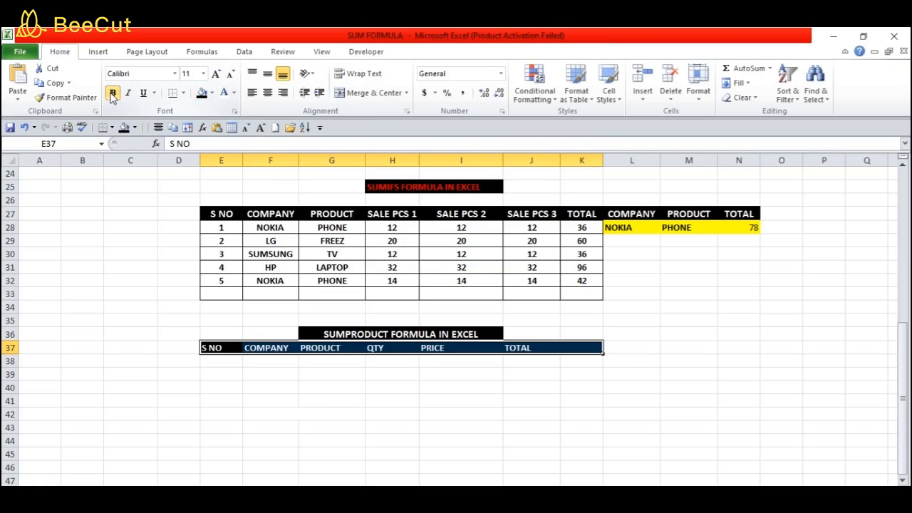
pyautogui.click(217, 75)
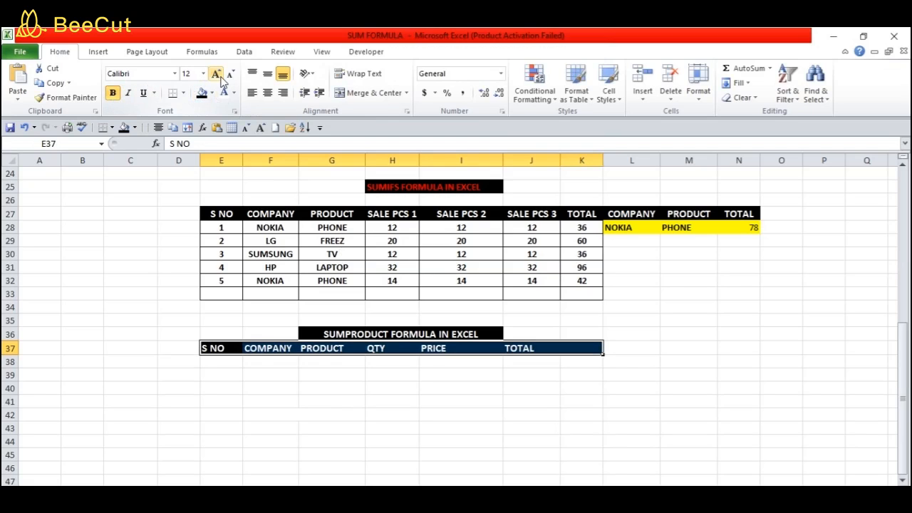
pyautogui.click(268, 94)
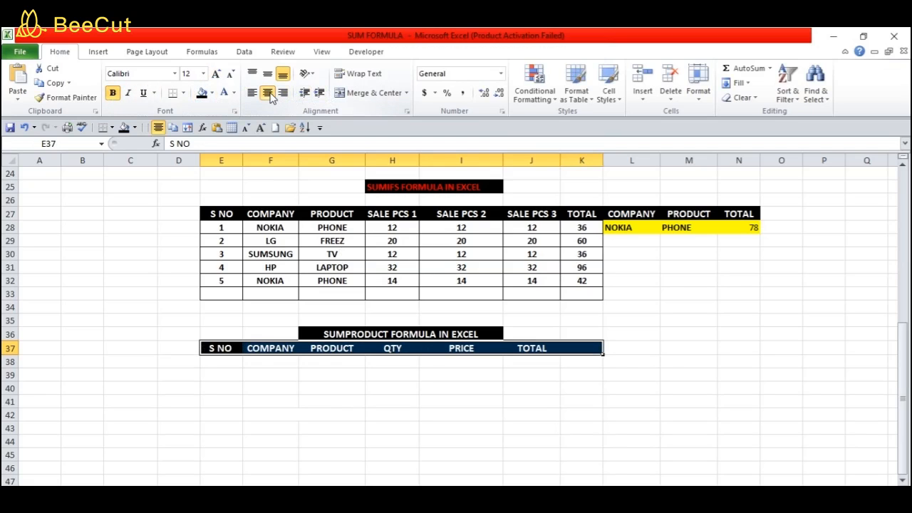
# Enter the serial numbers 1 to 5 down the S NO column in cells E38:E42.
pyautogui.click(235, 363)
pyautogui.write('1')
pyautogui.press('Return')
pyautogui.write('2')
pyautogui.press('Return')
pyautogui.write('3')
pyautogui.press('Return')
pyautogui.write('4')
pyautogui.press('Return')
pyautogui.write('5')
pyautogui.press('Return')
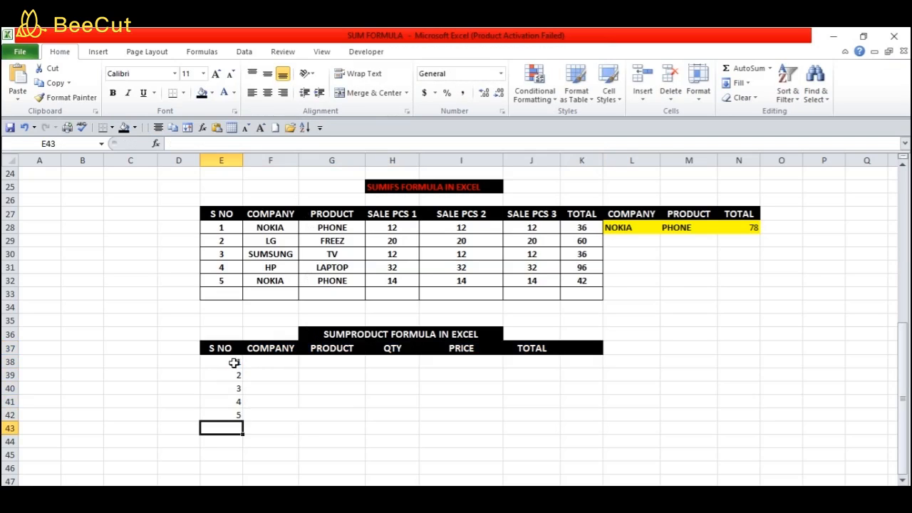
pyautogui.click(265, 363)
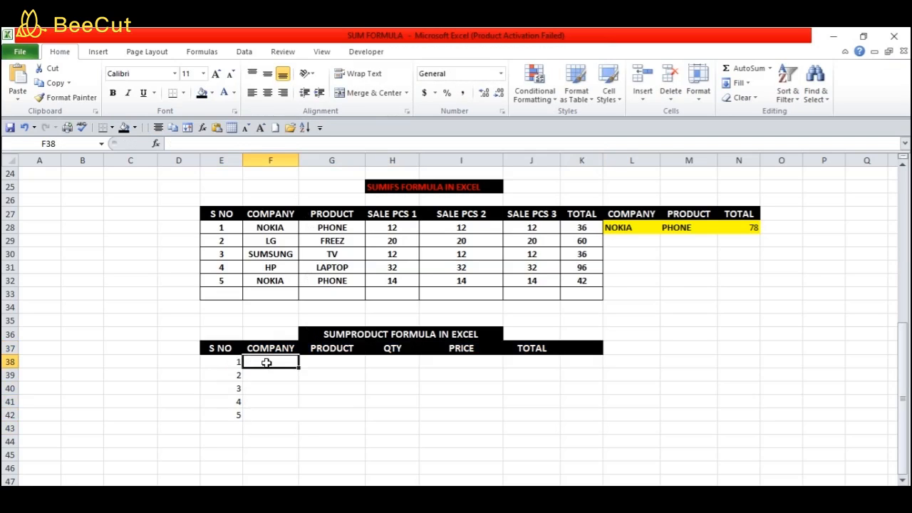
pyautogui.moveTo(269, 226); pyautogui.dragTo(270, 280)
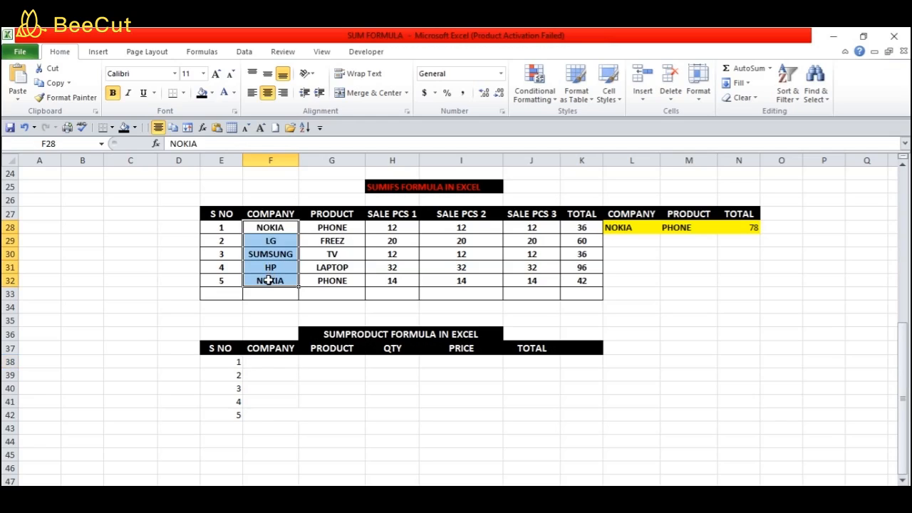
pyautogui.click(55, 83)
pyautogui.click(260, 363)
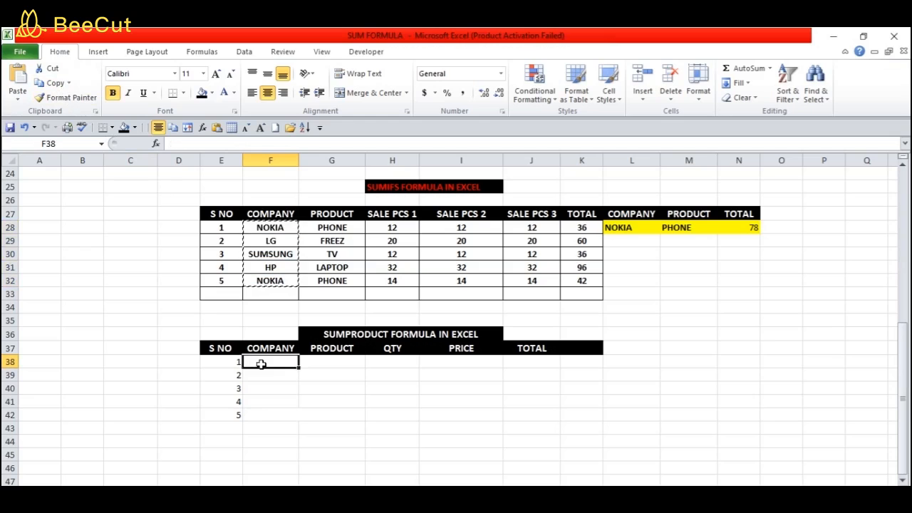
pyautogui.click(114, 238)
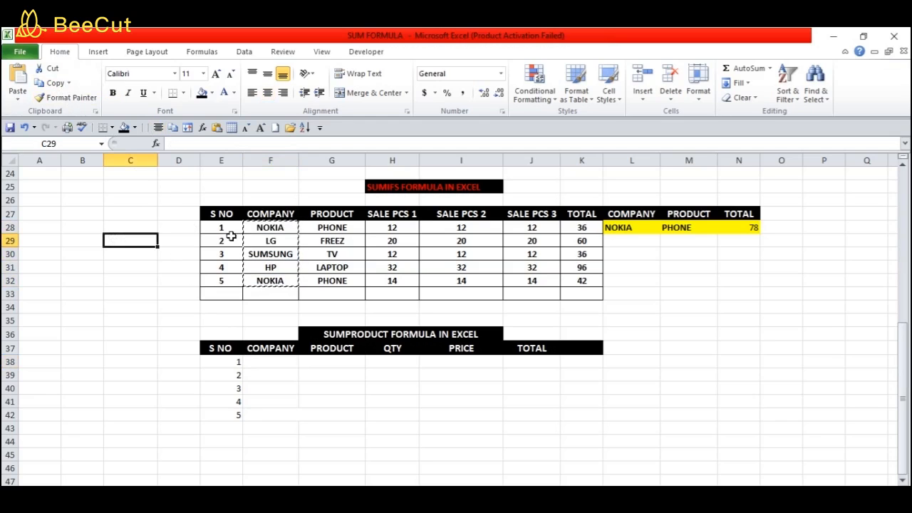
pyautogui.moveTo(254, 224); pyautogui.dragTo(312, 247)
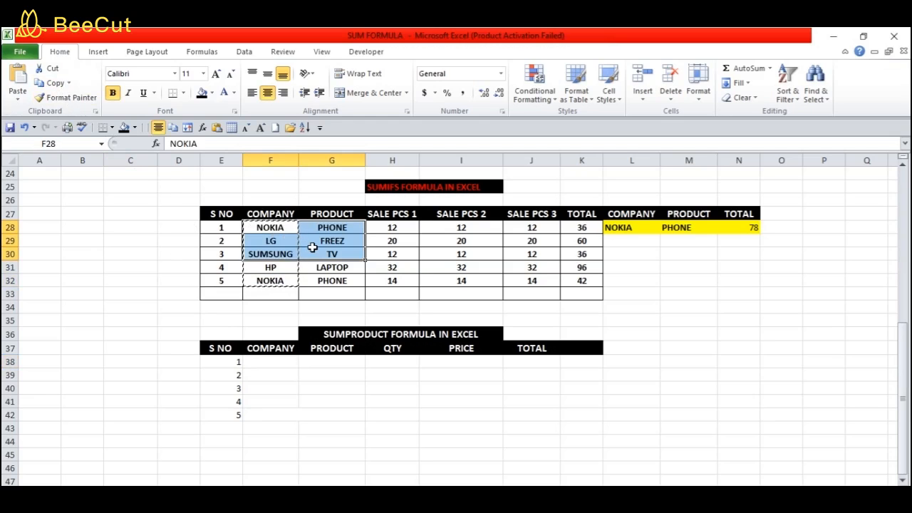
pyautogui.hotkey('ctrl', 'z')
pyautogui.doubleClick(190, 265)
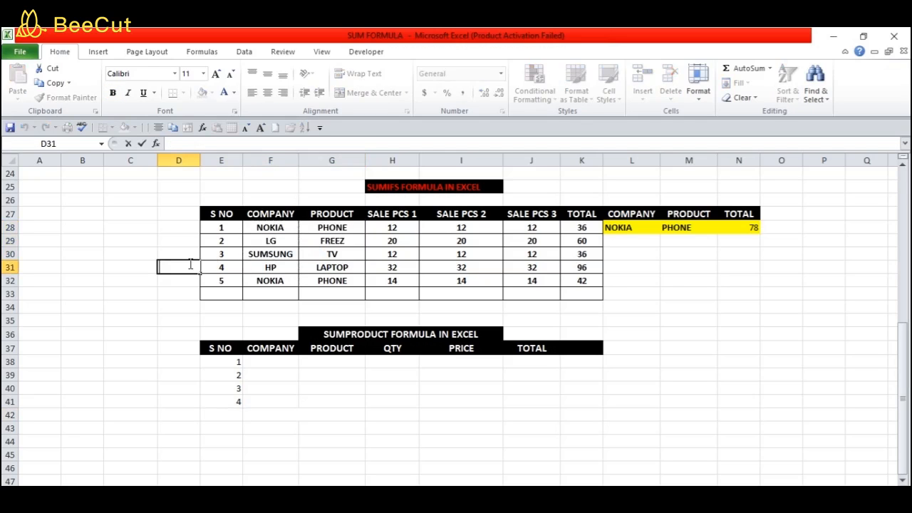
# Copy the company and product entries F28:G32 from the SUMIFS table and paste them into the SUMPRODUCT table starting at F38.
pyautogui.moveTo(251, 229); pyautogui.dragTo(334, 283)
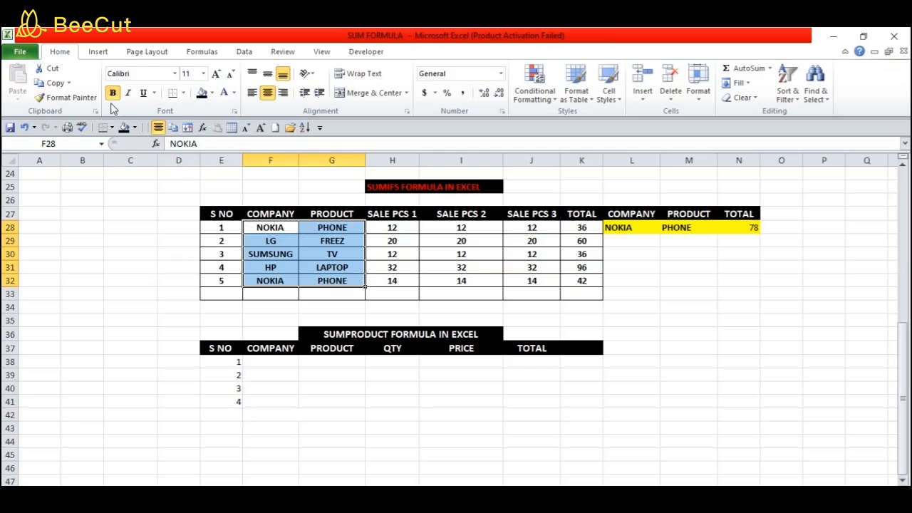
pyautogui.click(52, 83)
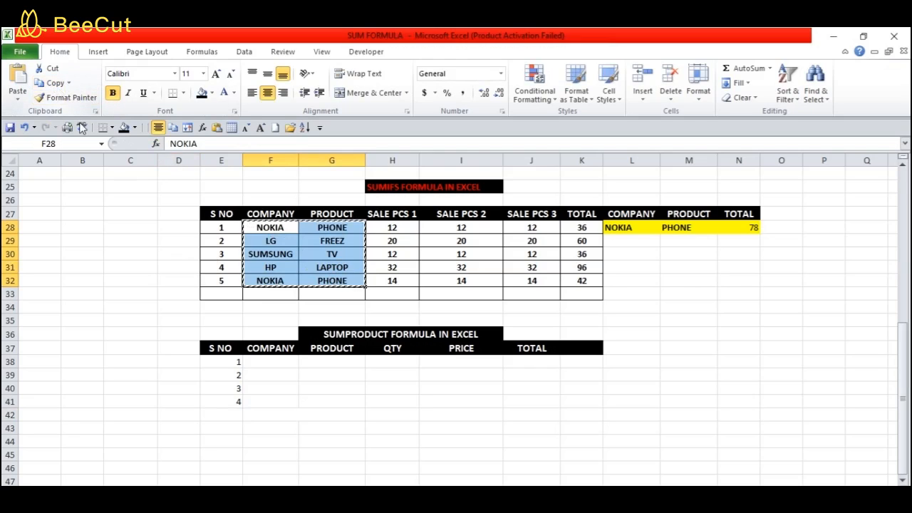
pyautogui.click(272, 361)
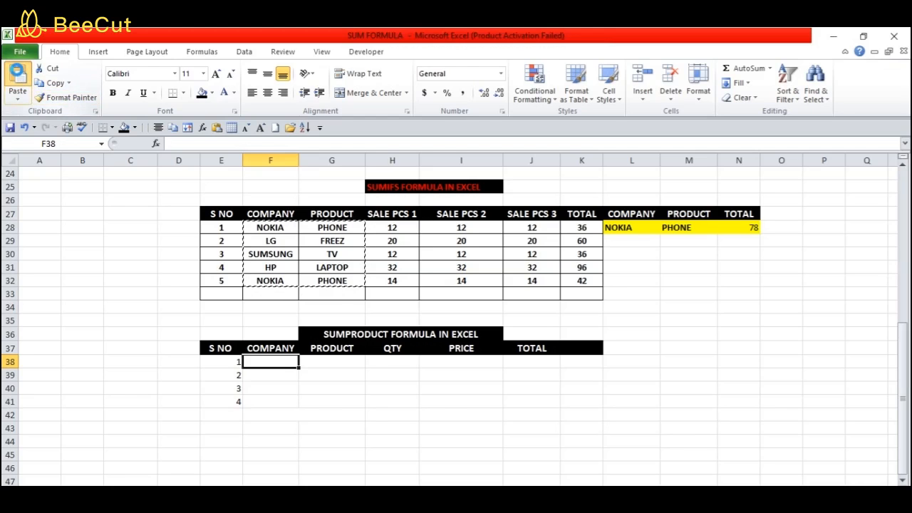
pyautogui.click(17, 75)
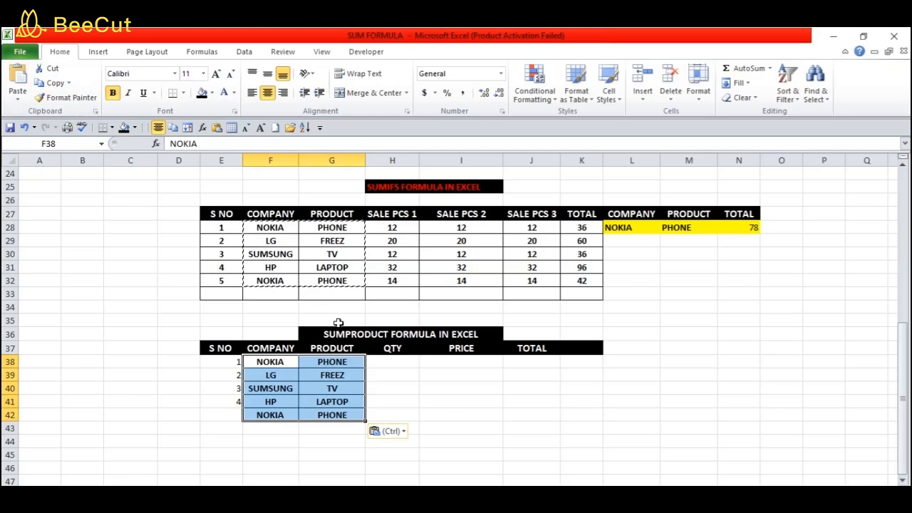
# Center the serial numbers, companies and products in cells E38:G42 of the SUMPRODUCT table.
pyautogui.click(391, 364)
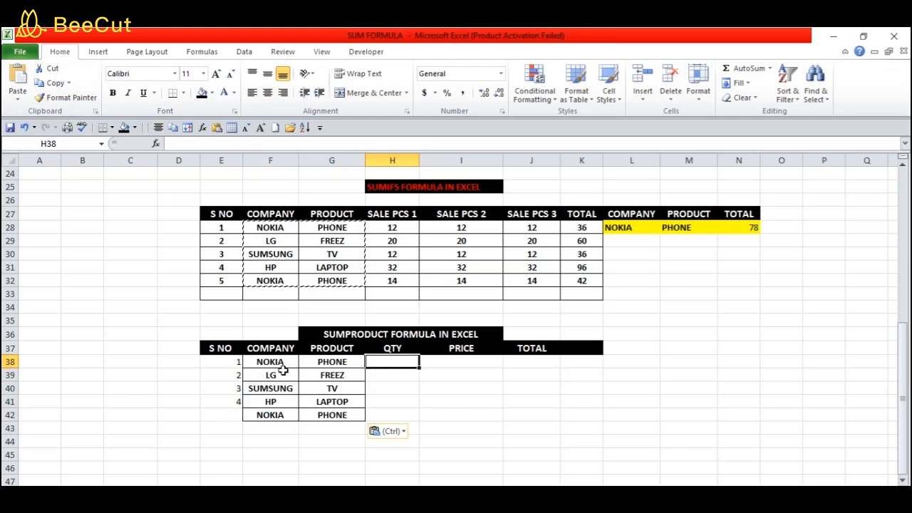
pyautogui.moveTo(223, 360); pyautogui.dragTo(335, 416)
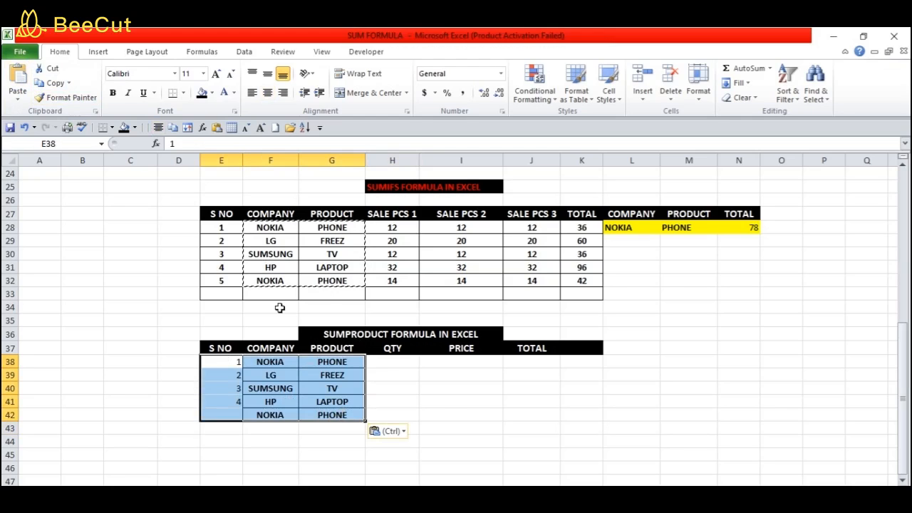
pyautogui.click(267, 93)
# Enter the quantities 12, 21, 30, 12 and 45 down the QTY column in cells H38:H42.
pyautogui.click(388, 364)
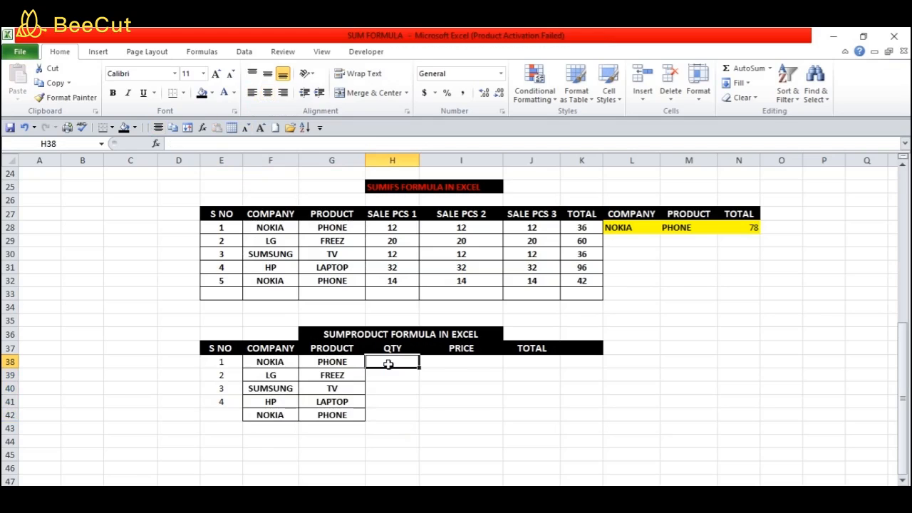
pyautogui.write('12')
pyautogui.press('Return')
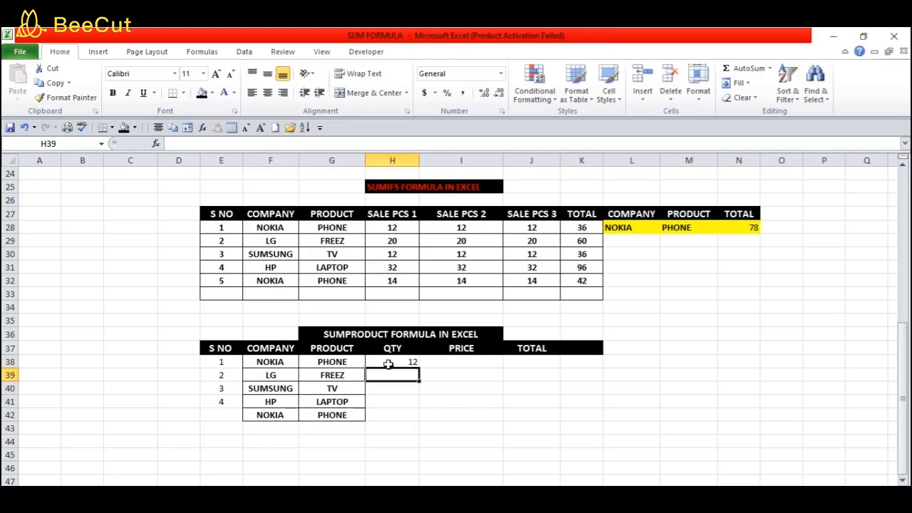
pyautogui.write('21')
pyautogui.press('Return')
pyautogui.write('30')
pyautogui.press('Return')
pyautogui.write('12')
pyautogui.press('Return')
pyautogui.write('45')
pyautogui.press('Return')
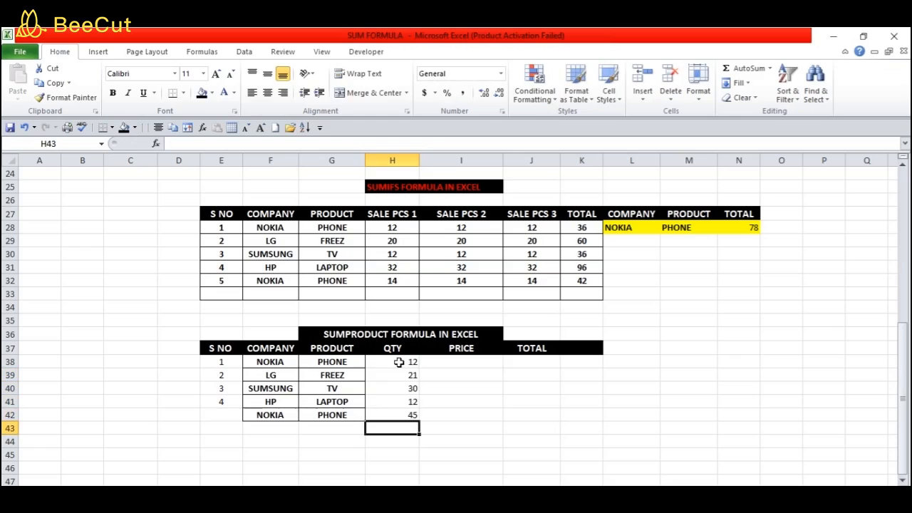
# Enter the prices 15000, 20000, 2500, 30000 and 3600 down the PRICE column in cells I38:I42.
pyautogui.click(456, 360)
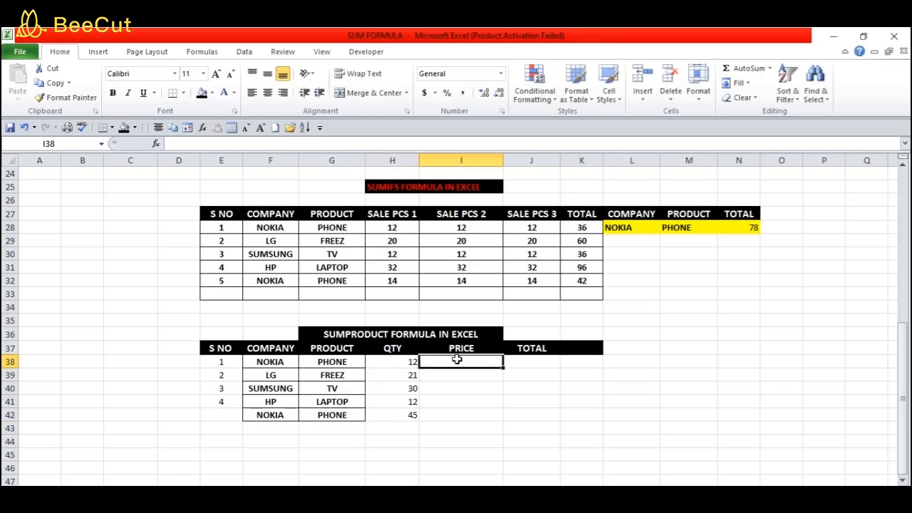
pyautogui.write('15000')
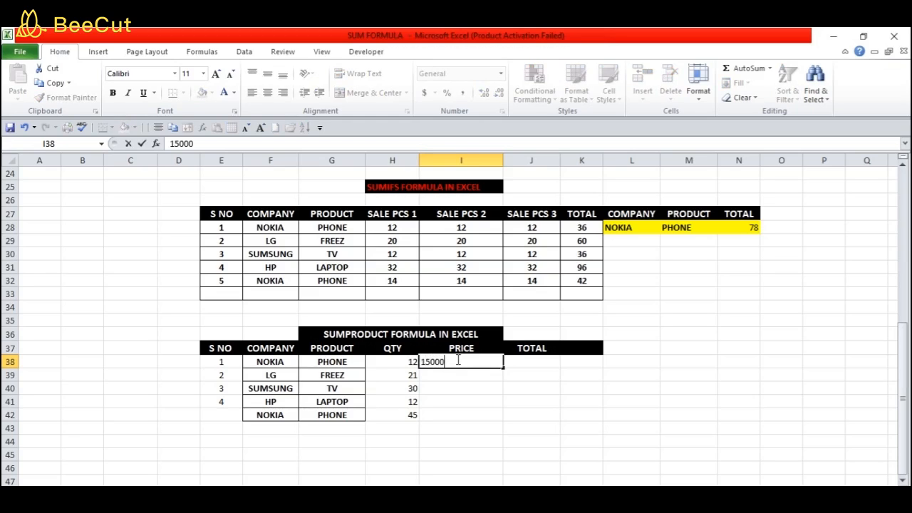
pyautogui.click(464, 373)
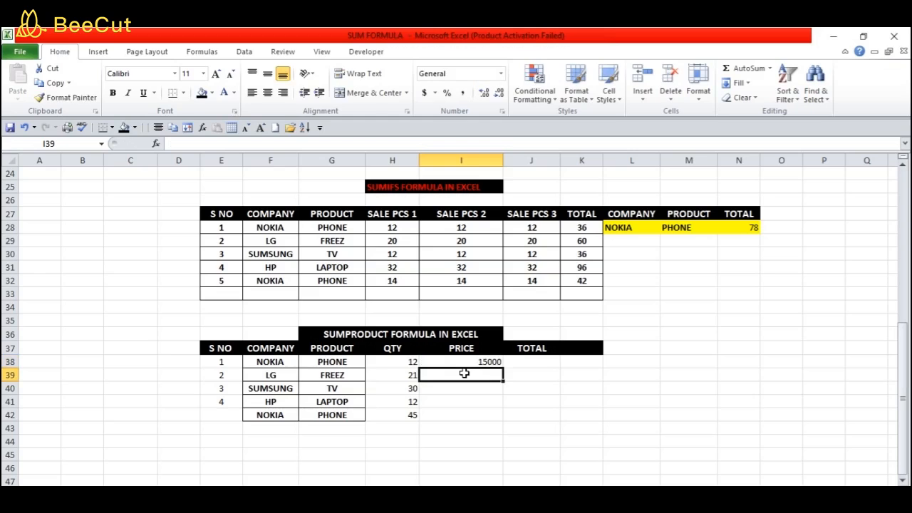
pyautogui.write('20000')
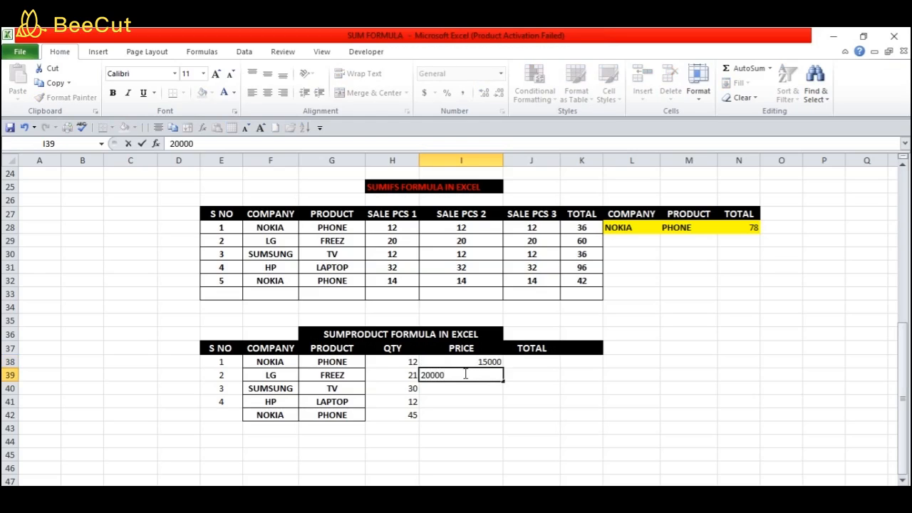
pyautogui.press('Return')
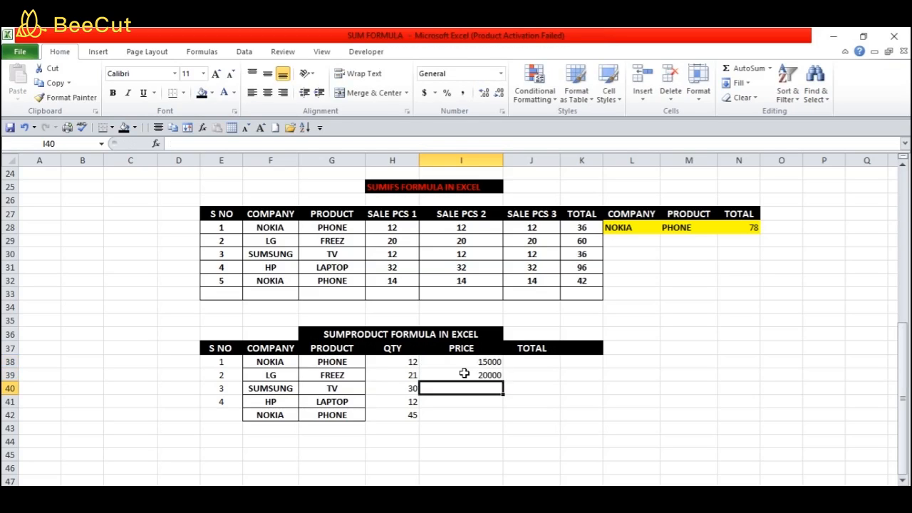
pyautogui.write('1')
pyautogui.press('BackSpace')
pyautogui.write('2500')
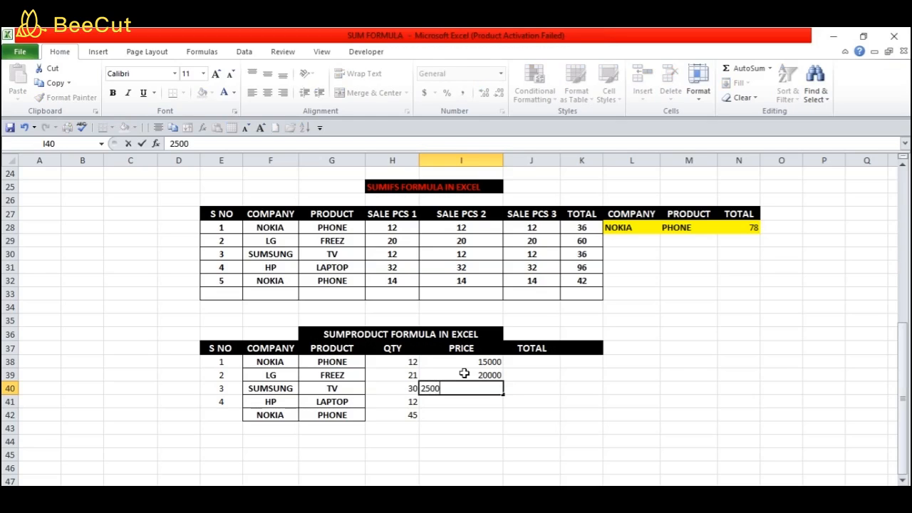
pyautogui.press('Return')
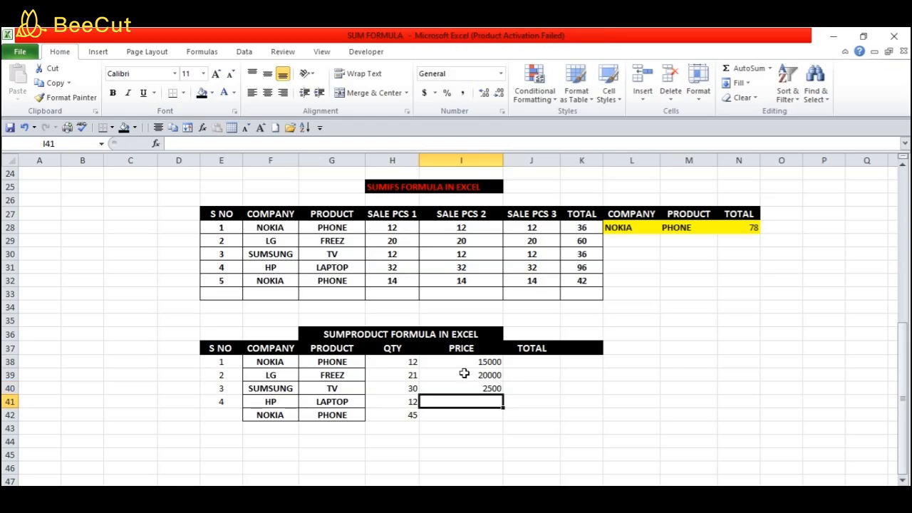
pyautogui.write('300.00')
pyautogui.press('BackSpace')
pyautogui.press('BackSpace')
pyautogui.press('BackSpace')
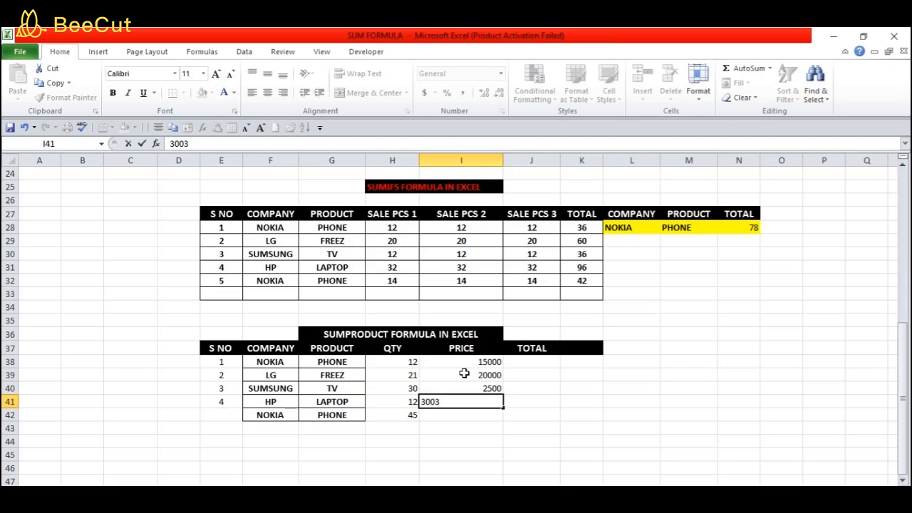
pyautogui.write('00')
pyautogui.press('Return')
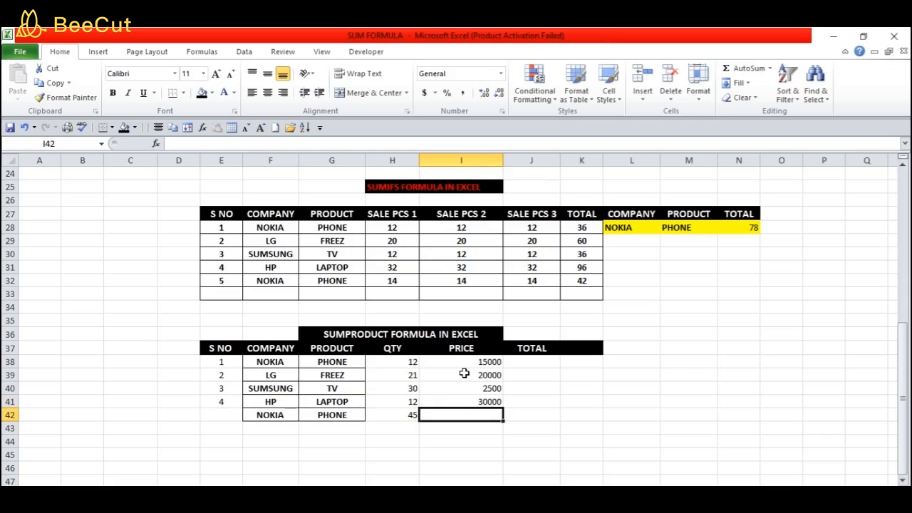
pyautogui.write('3600')
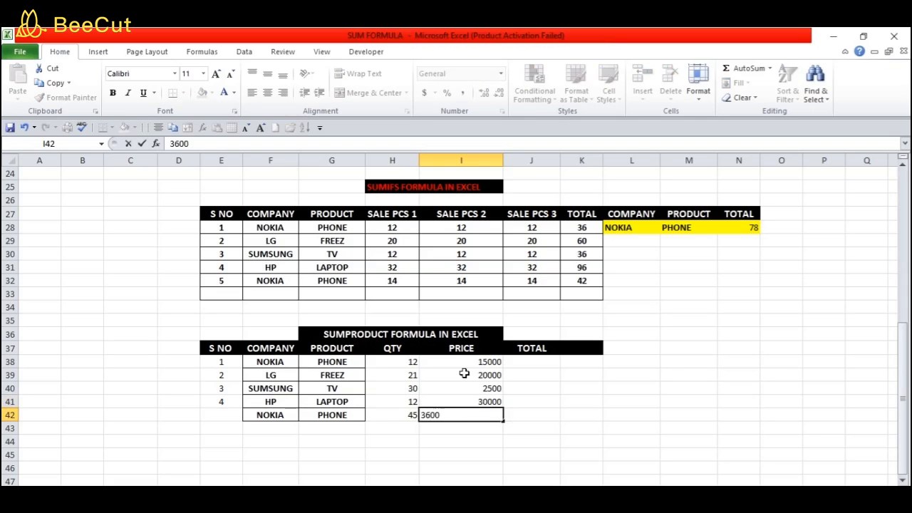
pyautogui.press('Return')
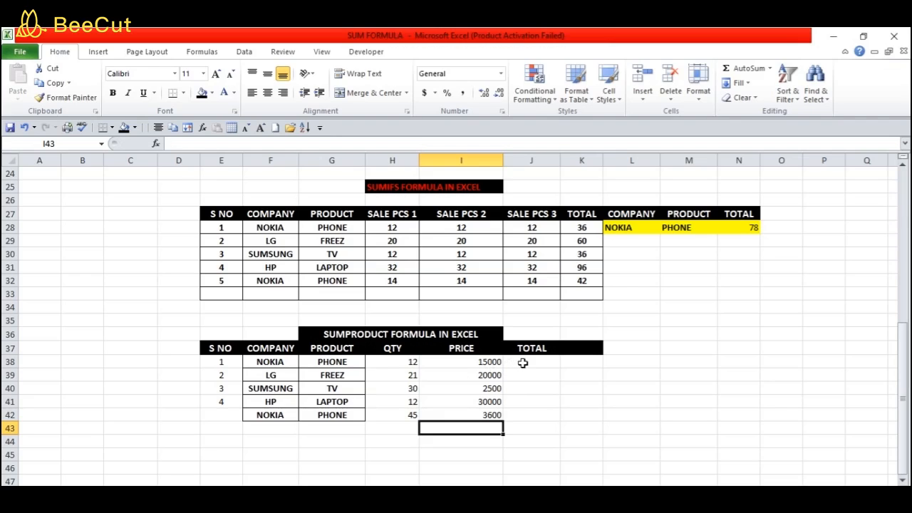
# Format the table body E38:J43 with all borders and bold, centered text.
pyautogui.click(530, 363)
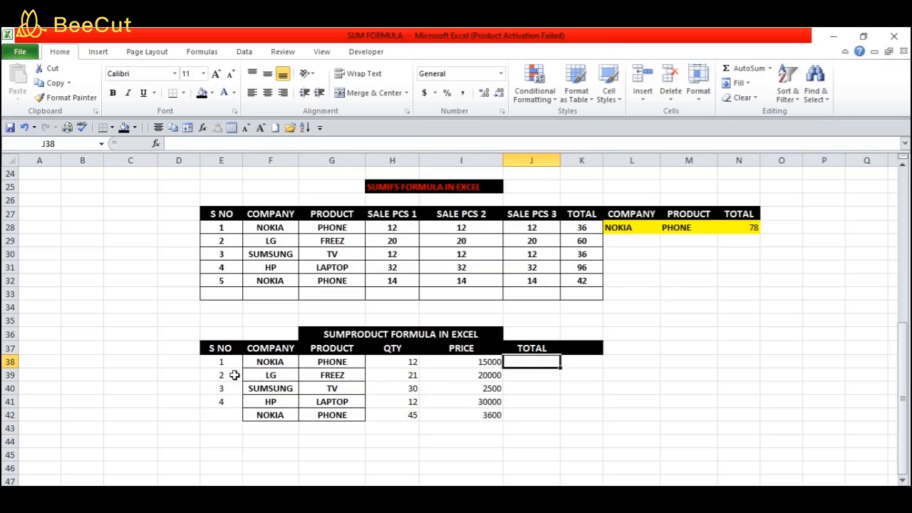
pyautogui.moveTo(214, 361); pyautogui.dragTo(548, 427)
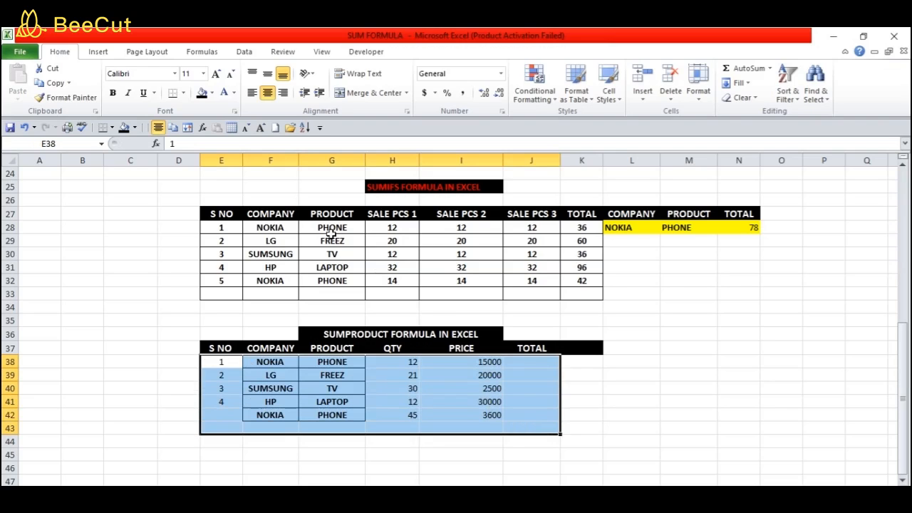
pyautogui.click(183, 95)
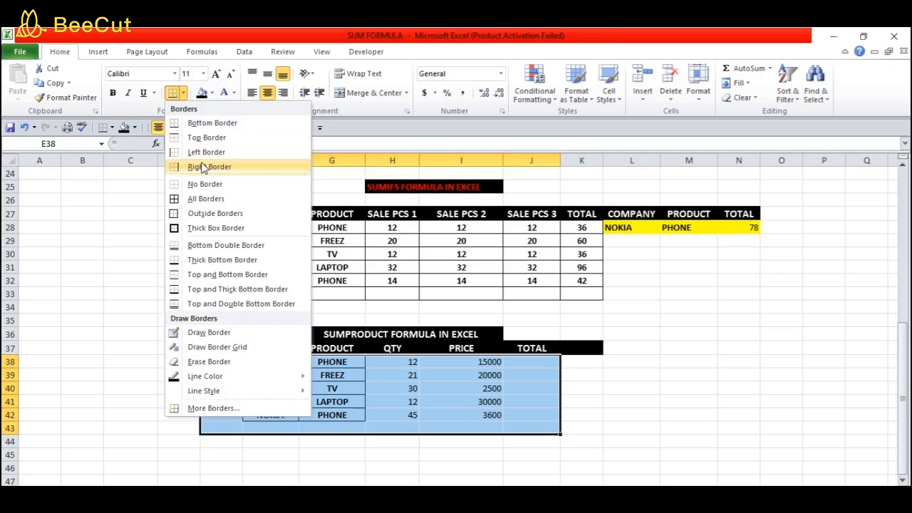
pyautogui.click(206, 198)
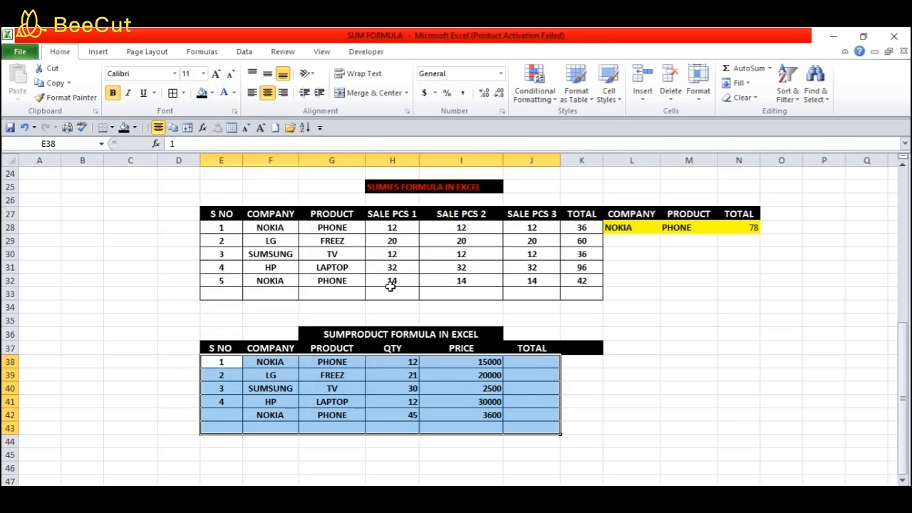
pyautogui.click(267, 94)
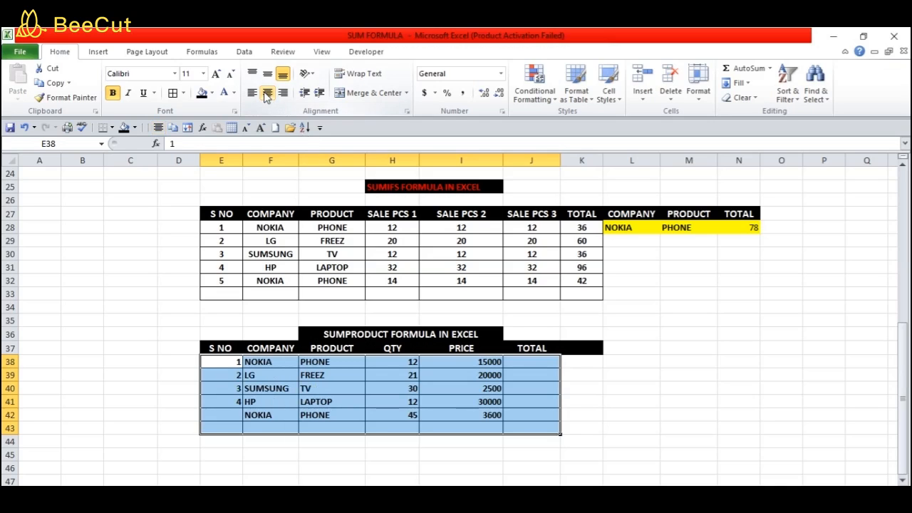
pyautogui.click(268, 94)
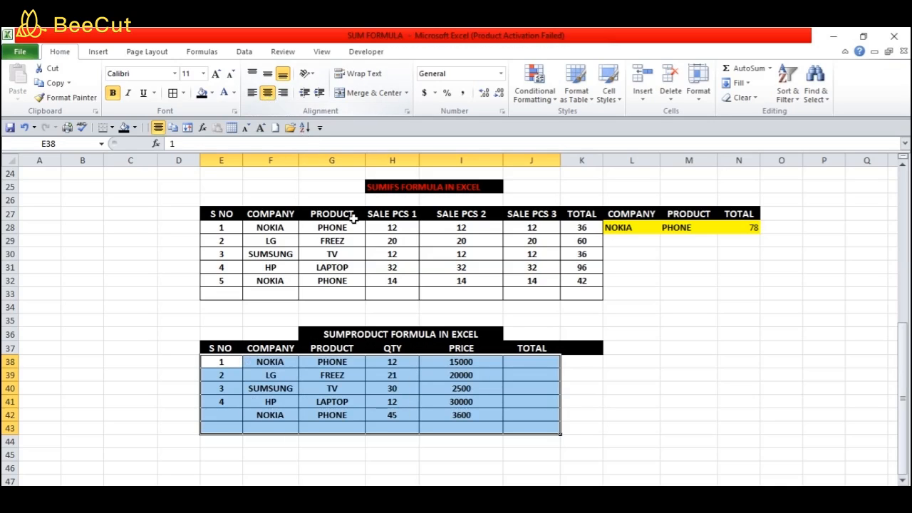
# Enter the formula =H38*I38 in cell J38 to multiply the first row's quantity by its price.
pyautogui.click(519, 363)
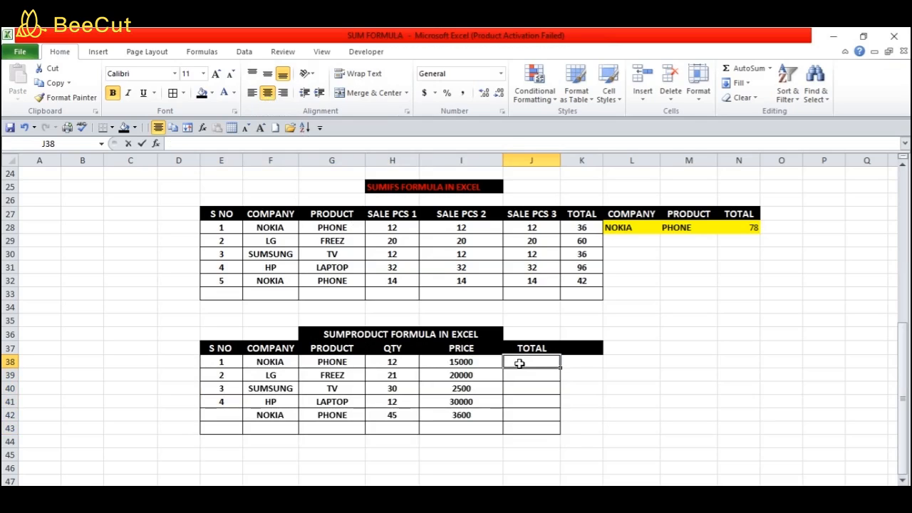
pyautogui.write('=')
pyautogui.click(407, 364)
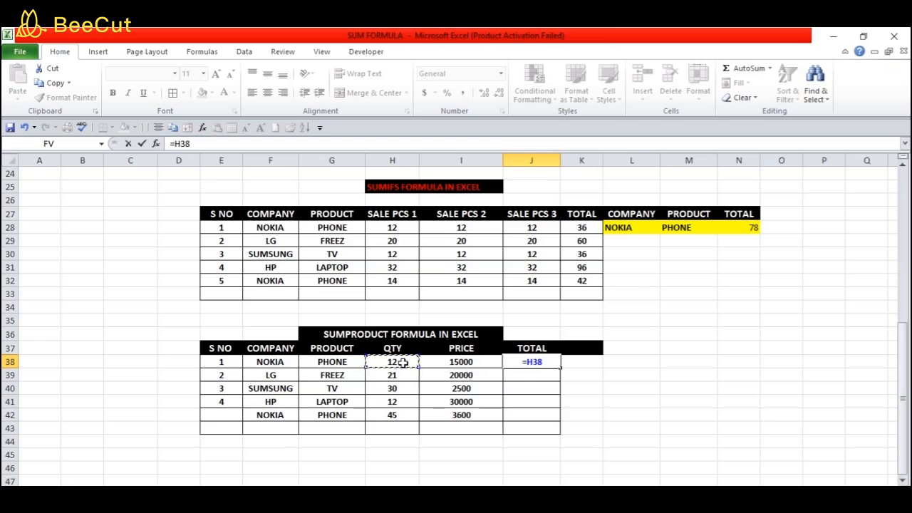
pyautogui.write('*')
pyautogui.click(443, 363)
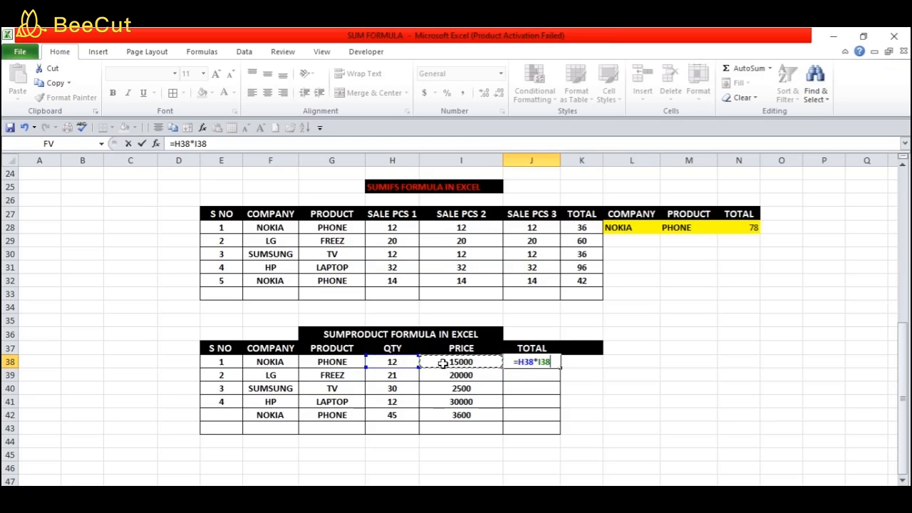
pyautogui.press('Return')
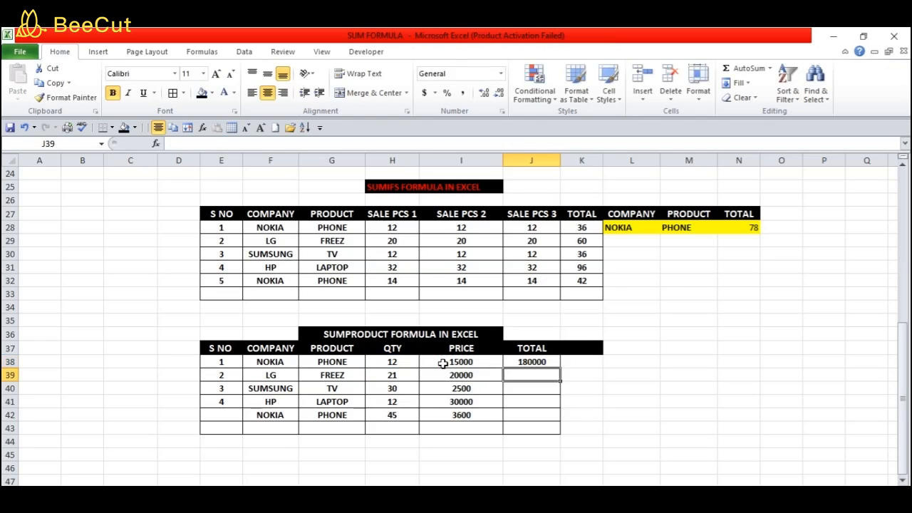
# Fill the formula from J38 down the TOTAL column to cell J42.
pyautogui.click(527, 361)
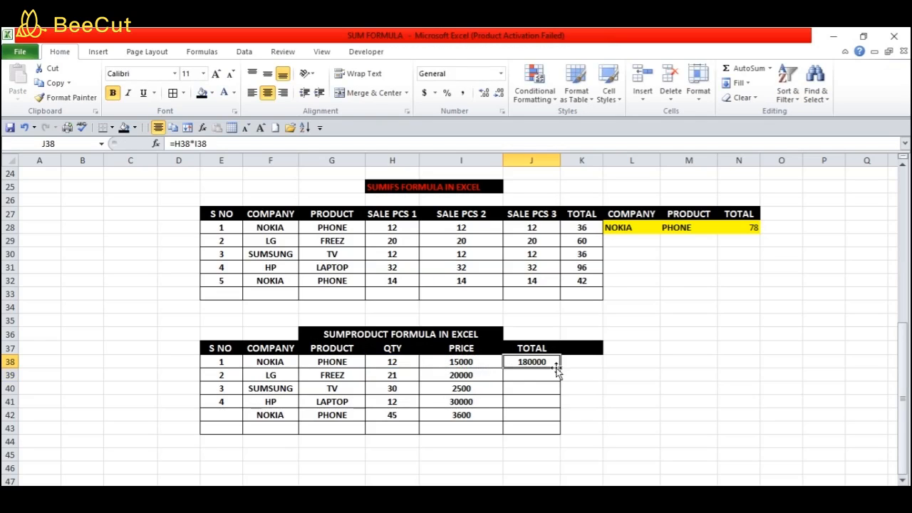
pyautogui.moveTo(561, 367); pyautogui.dragTo(562, 422)
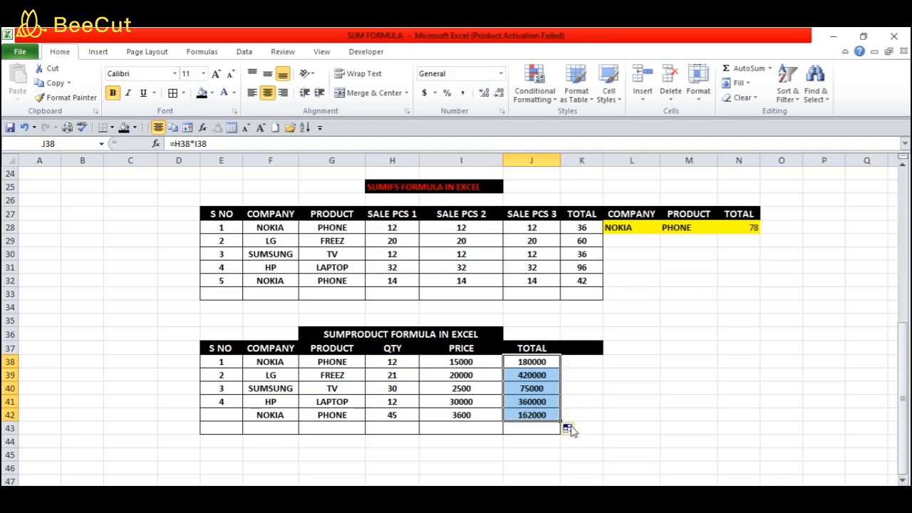
pyautogui.click(611, 431)
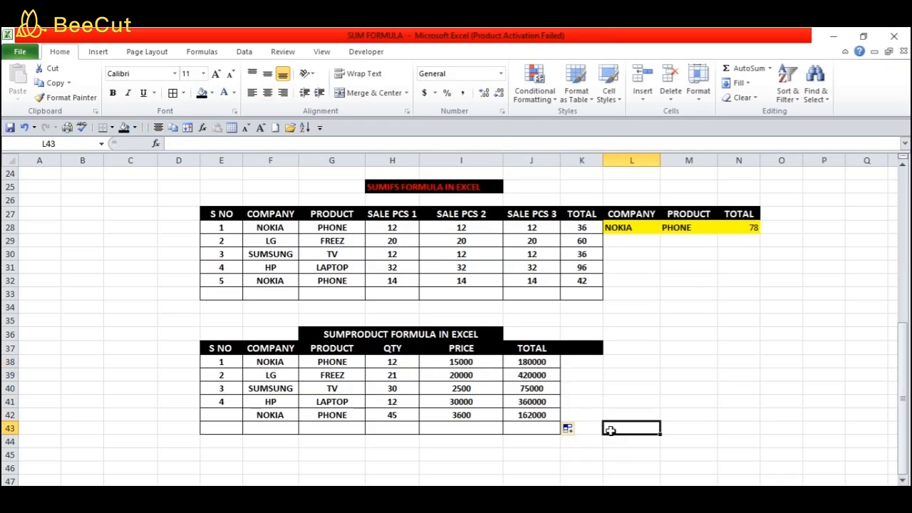
# Merge and center cells H43:I43 and enter the label SUB TOTAL.
pyautogui.moveTo(401, 428); pyautogui.dragTo(464, 427)
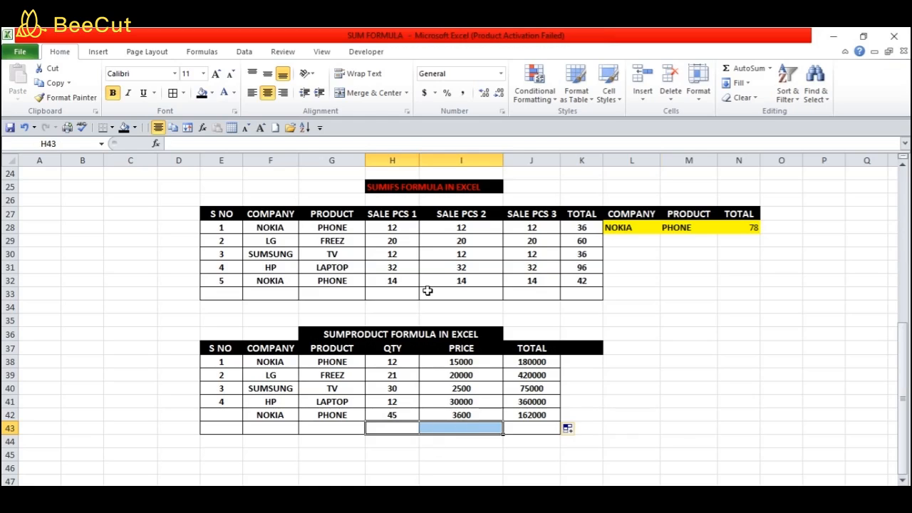
pyautogui.click(369, 93)
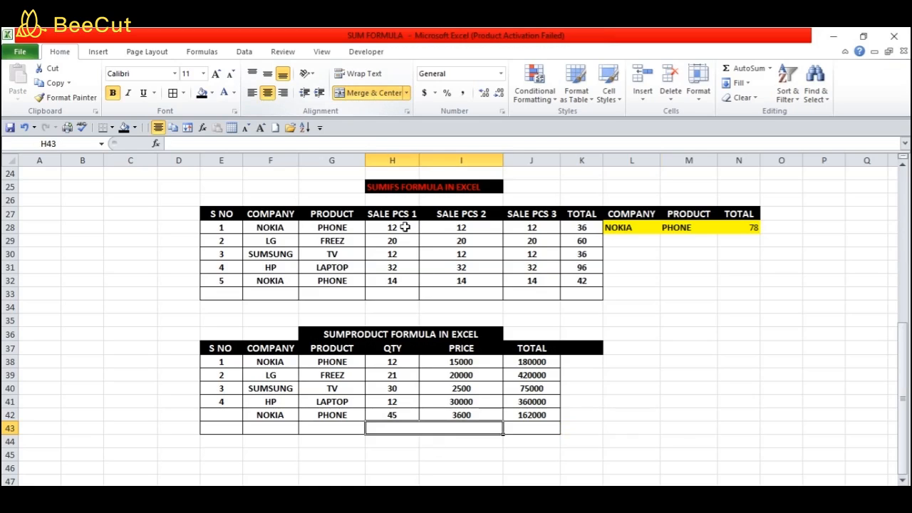
pyautogui.doubleClick(423, 427)
pyautogui.write('SU')
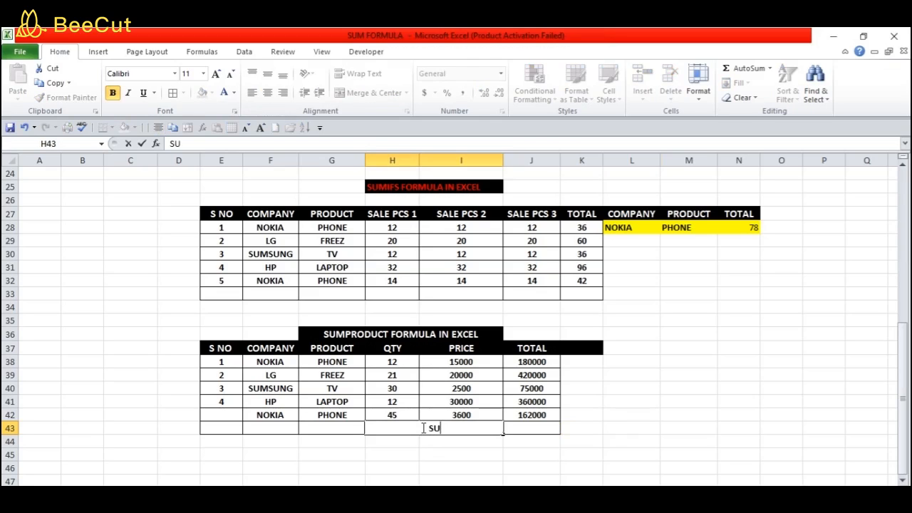
pyautogui.write('B TOTAL')
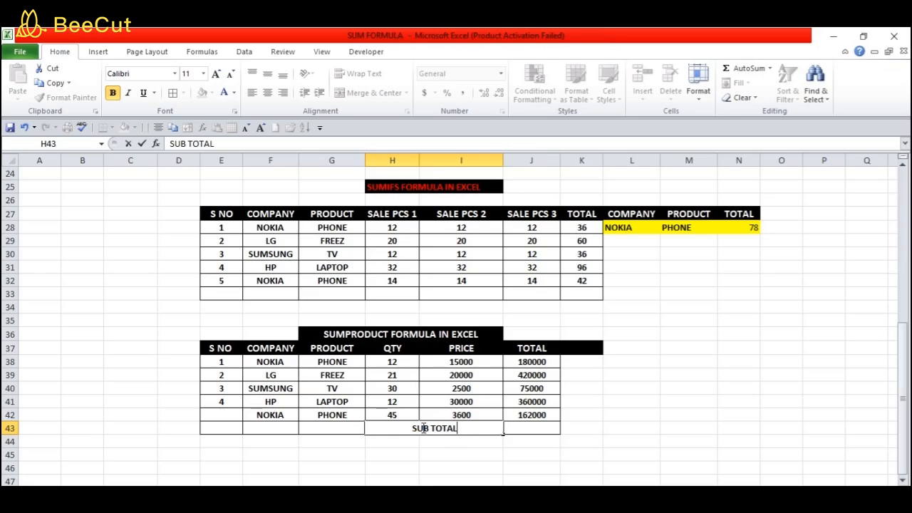
# Enter a SUMPRODUCT formula in cell J43 that multiplies quantities H38:H42 by prices I38:I42 for the sub total.
pyautogui.click(520, 429)
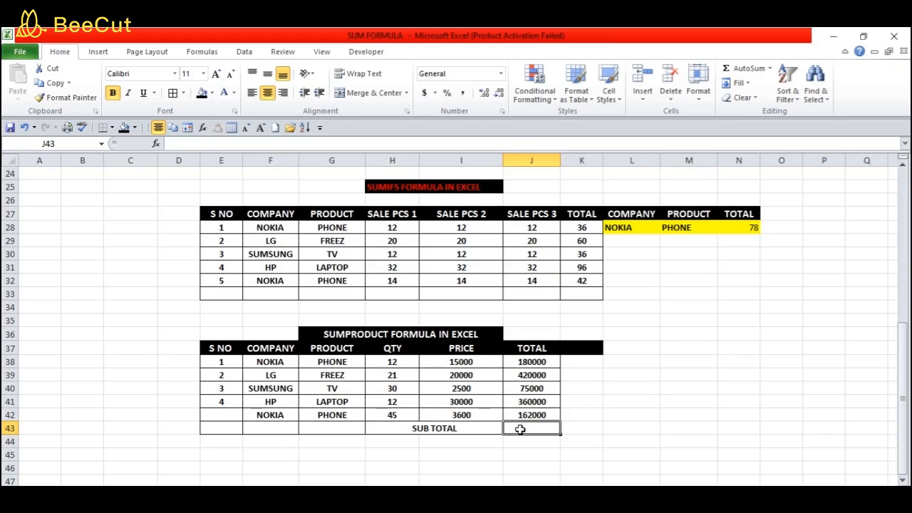
pyautogui.write('=')
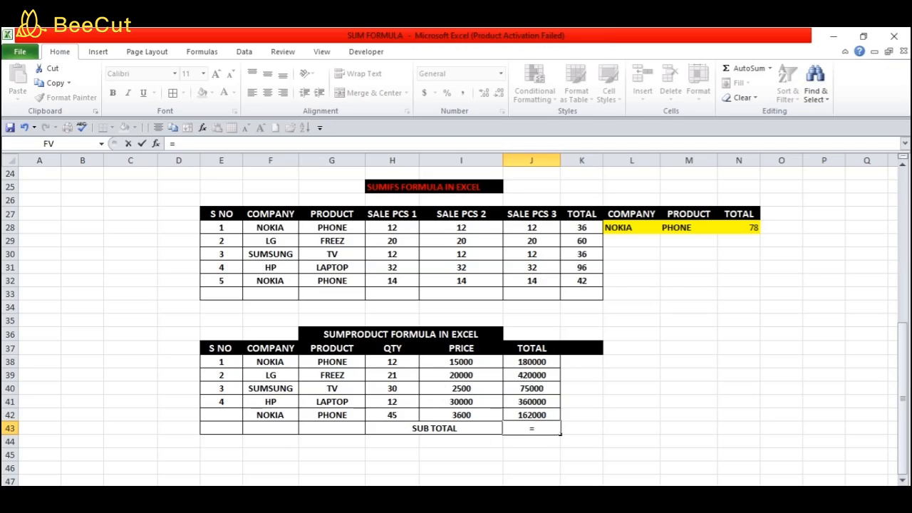
pyautogui.write('SUM')
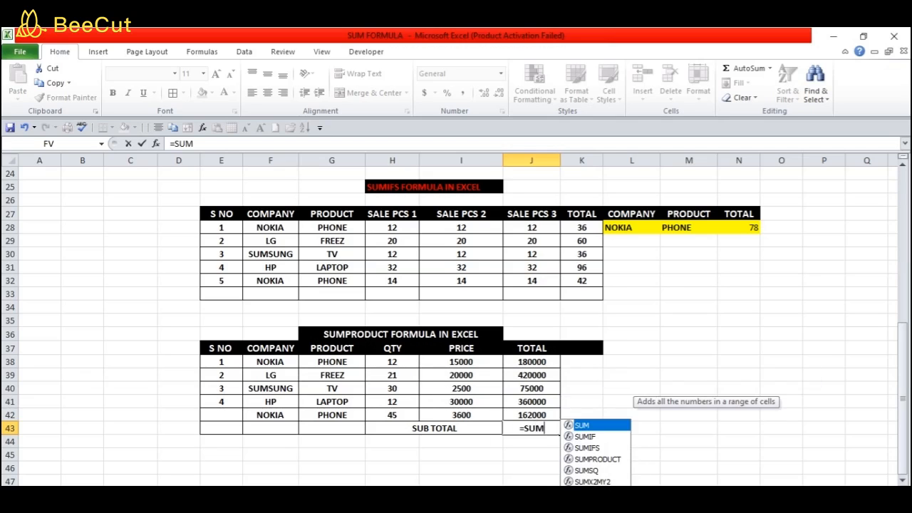
pyautogui.doubleClick(598, 459)
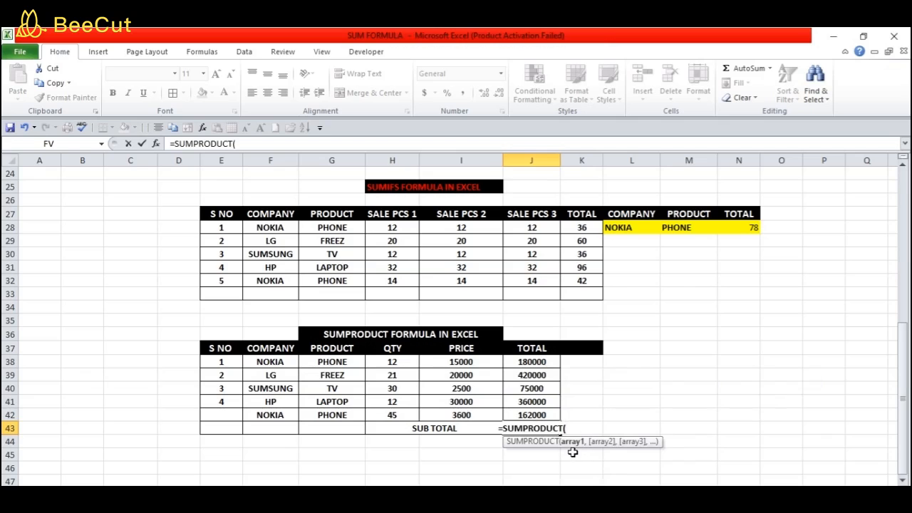
pyautogui.moveTo(387, 364); pyautogui.dragTo(392, 415)
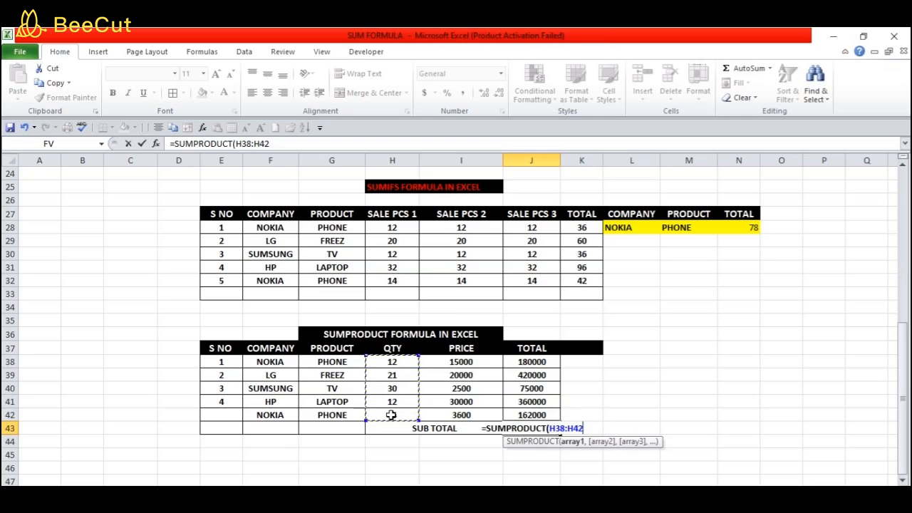
pyautogui.write(',')
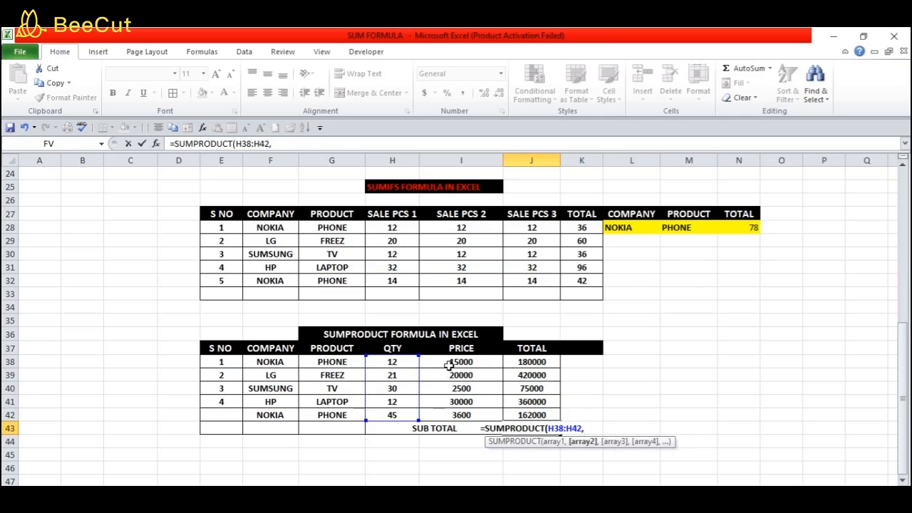
pyautogui.moveTo(449, 362); pyautogui.dragTo(454, 414)
pyautogui.press('Return')
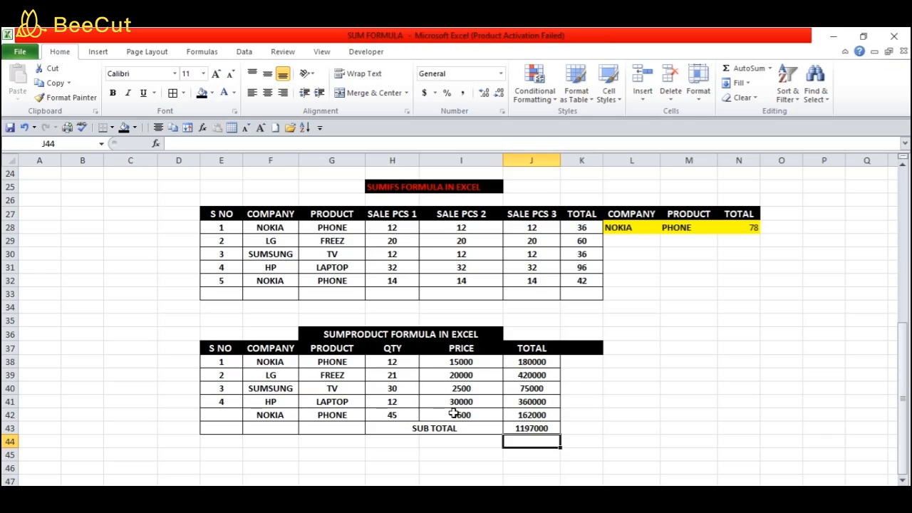
# Right-align the SUB TOTAL label in merged cell H43 and give it a black fill with white text.
pyautogui.click(410, 430)
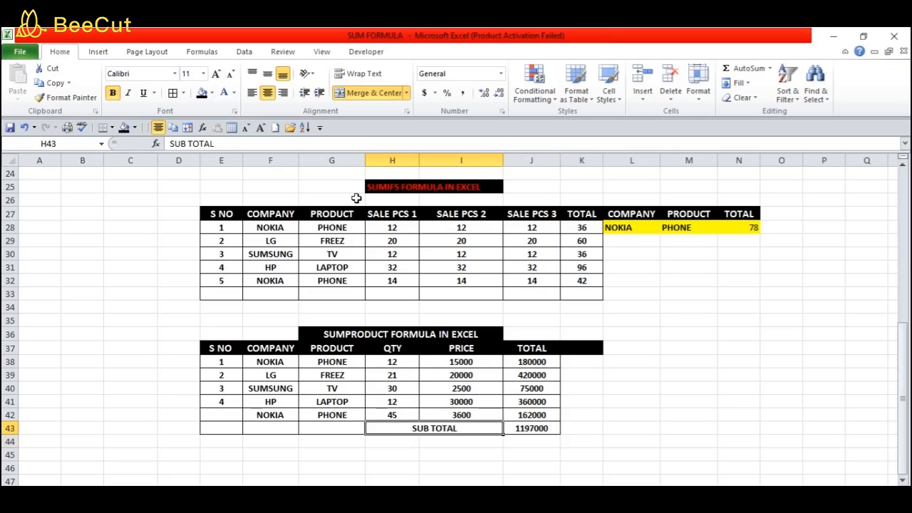
pyautogui.click(282, 94)
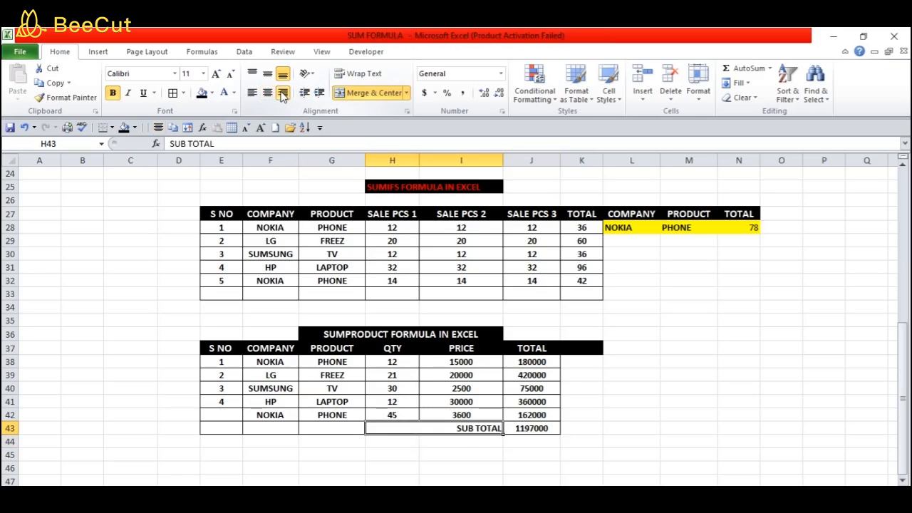
pyautogui.click(202, 94)
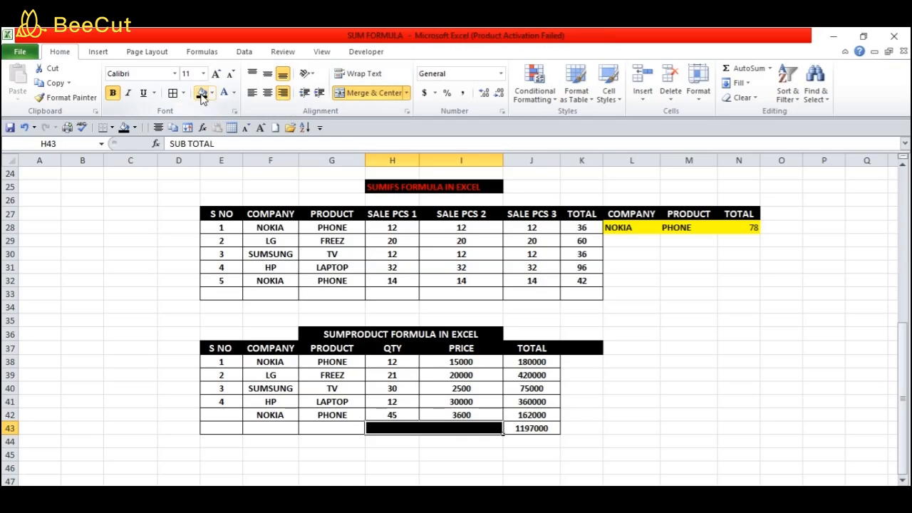
pyautogui.click(223, 93)
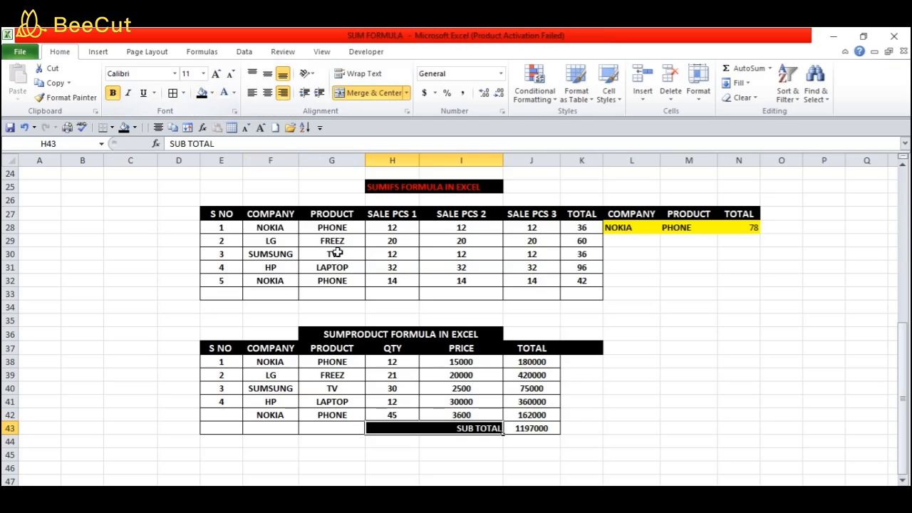
pyautogui.click(663, 376)
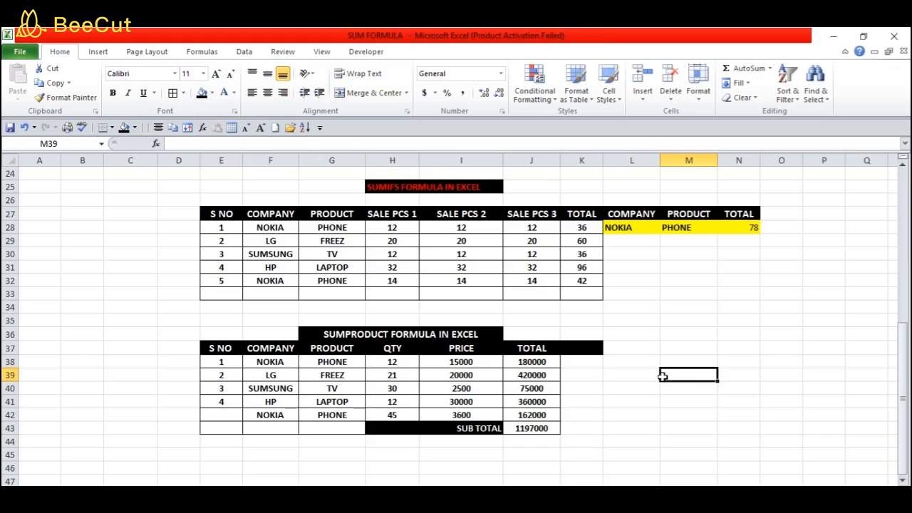